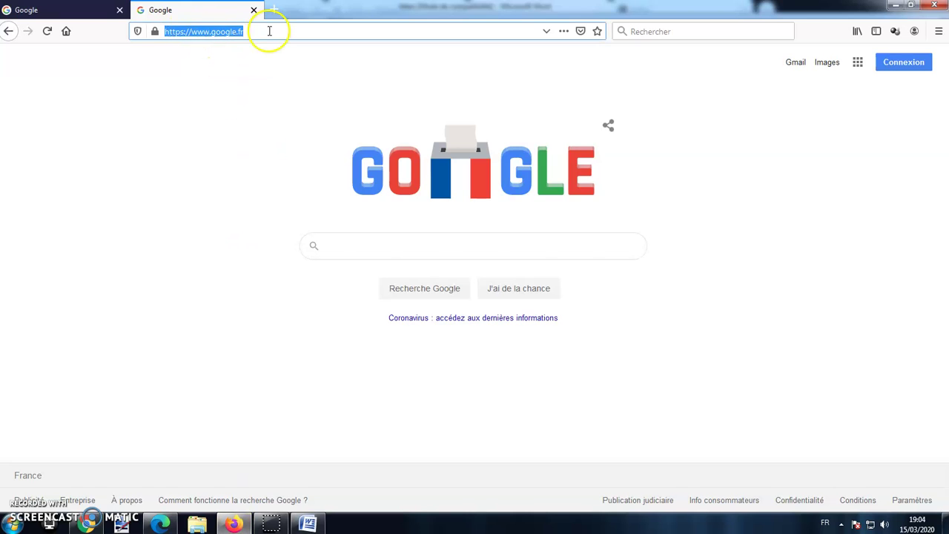
# - Open the Cours Géo 1 Padlet wall from its copied web address
pyautogui.rightClick(223, 32)
pyautogui.click(249, 83)
pyautogui.press('Return')
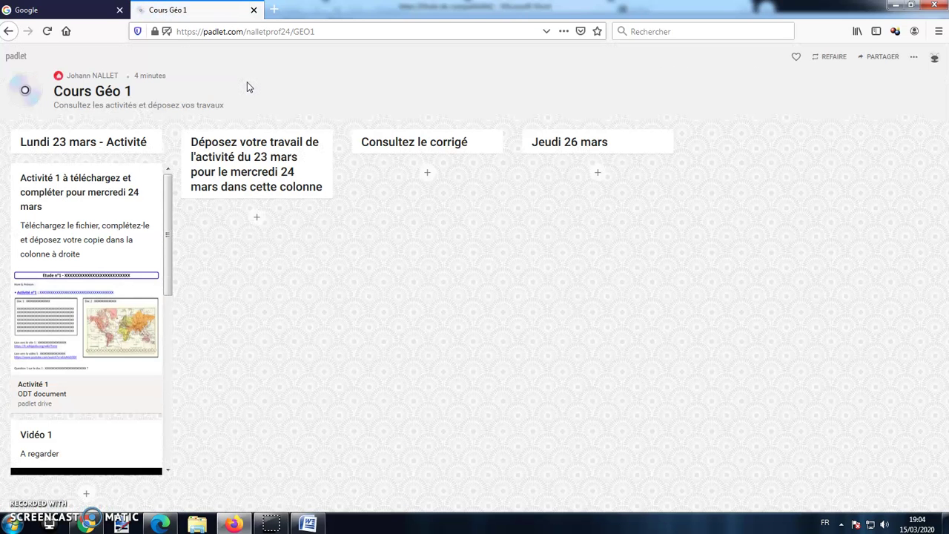
pyautogui.click(208, 105)
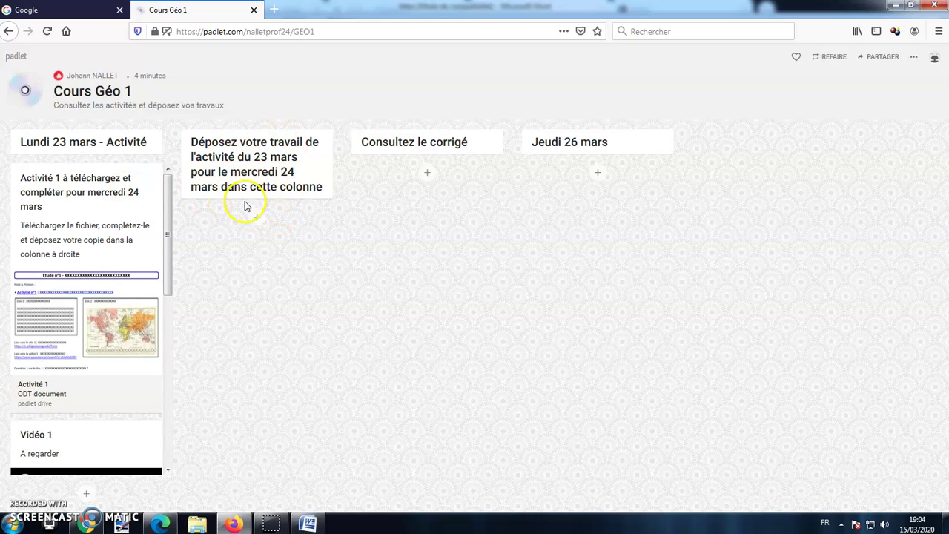
# - Play Vidéo 1 from the Lundi 23 mars - Activité column in full screen, skip ahead, then exit full screen and pause it
pyautogui.scroll(-1, 172, 252)
pyautogui.scroll(-3, 87, 275)
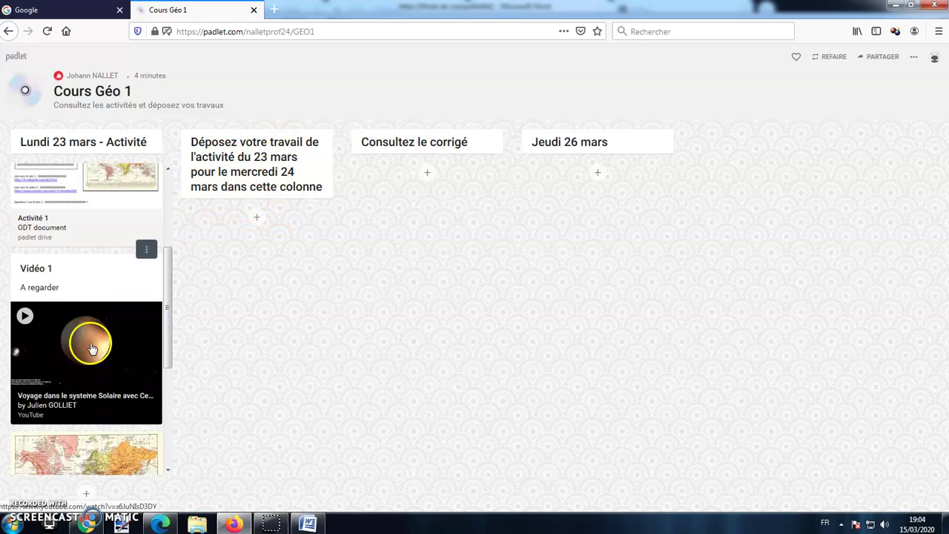
pyautogui.click(32, 318)
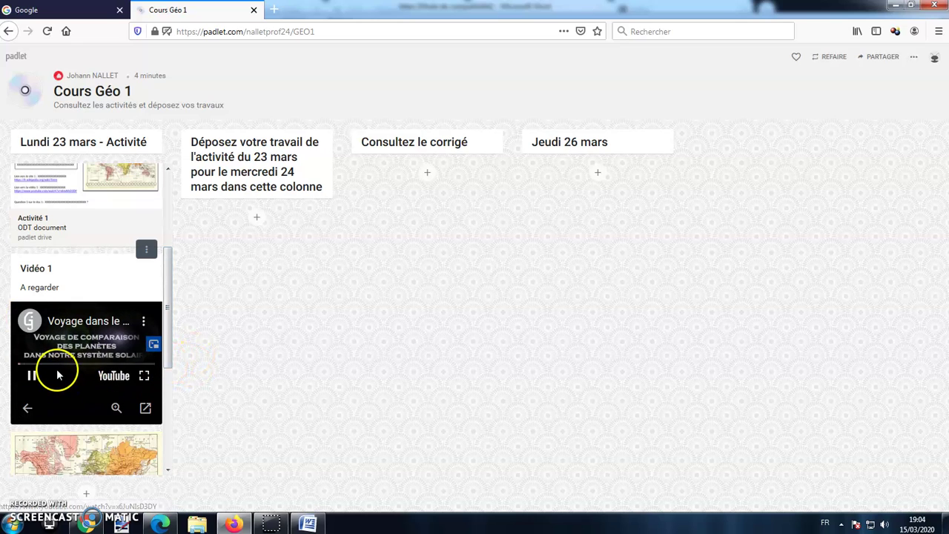
pyautogui.click(144, 379)
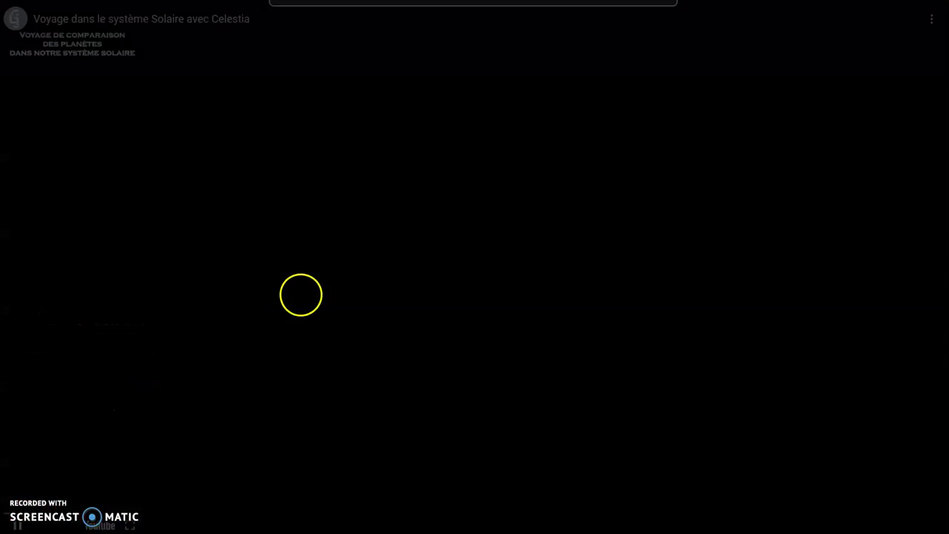
pyautogui.click(119, 505)
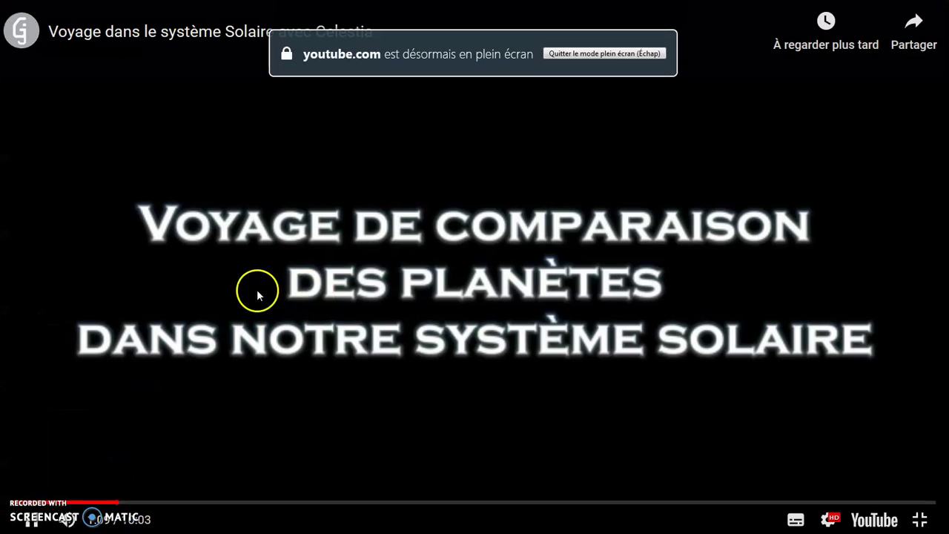
pyautogui.press('Escape')
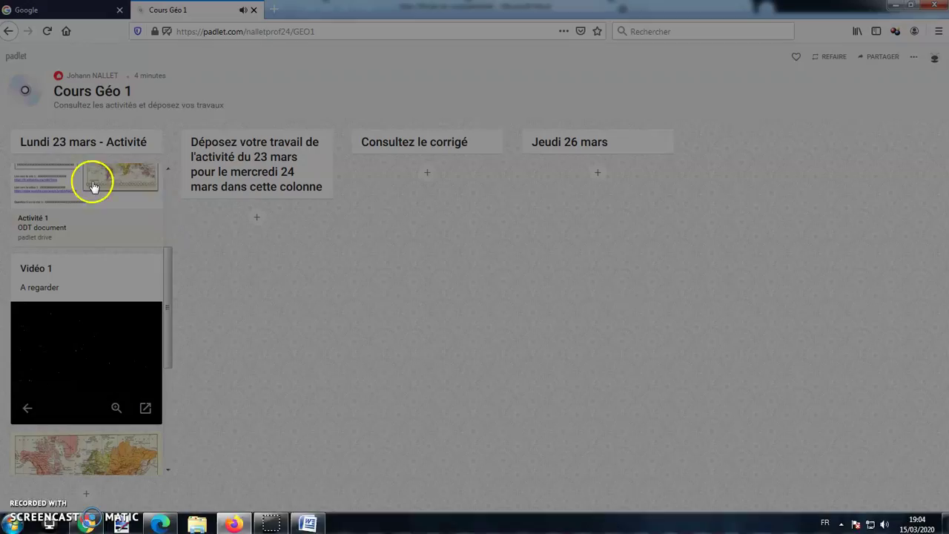
pyautogui.click(34, 377)
# - View the planisphere image at full size in its own browser tab, check its image options, and return to the wall
pyautogui.scroll(-5, 46, 376)
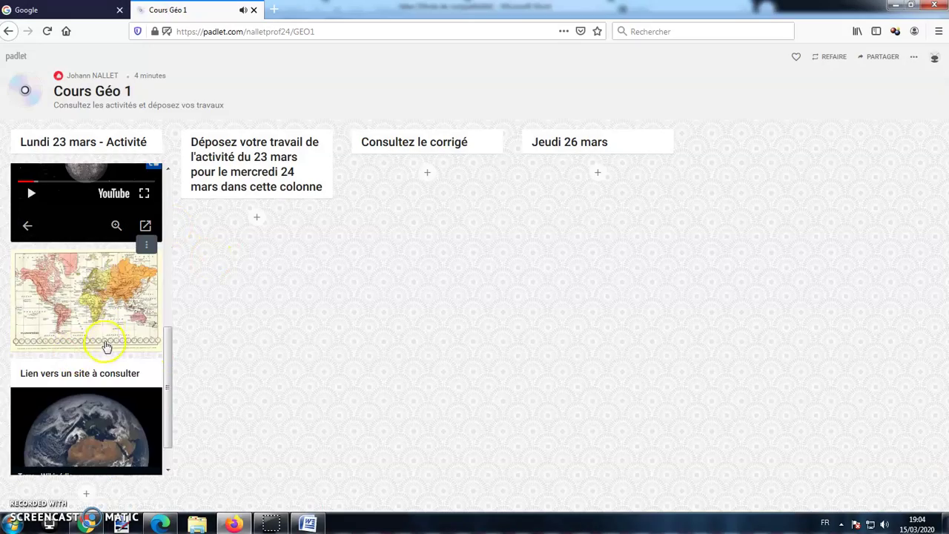
pyautogui.click(106, 296)
pyautogui.click(561, 60)
pyautogui.rightClick(522, 145)
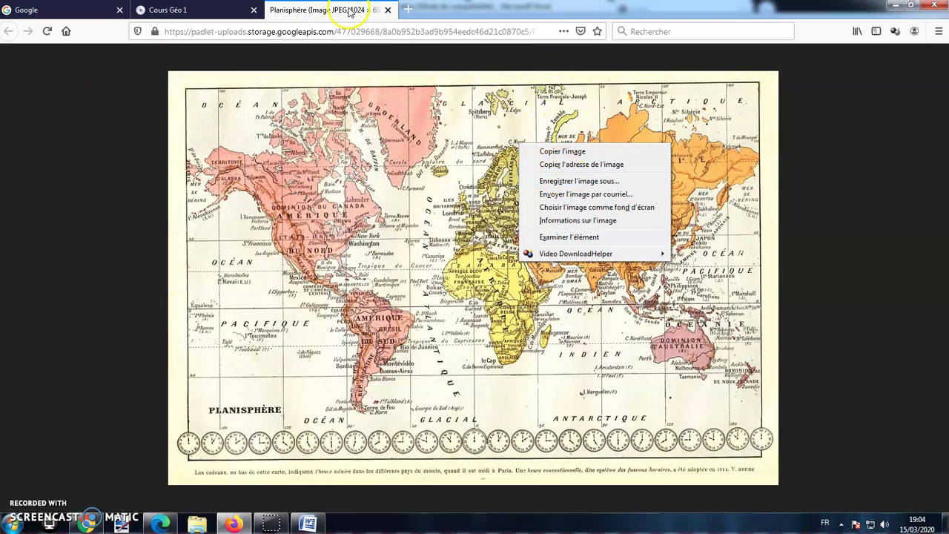
pyautogui.click(388, 10)
pyautogui.click(13, 60)
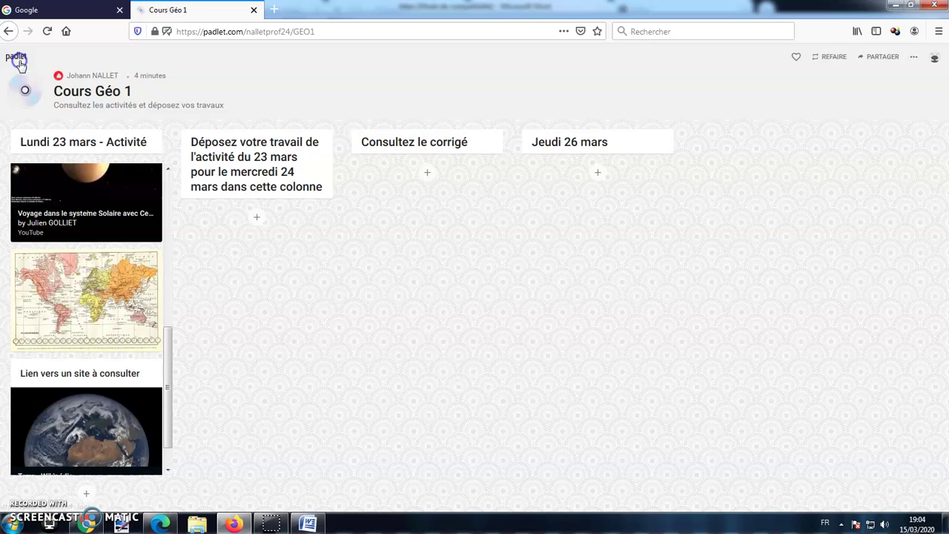
# - Consult the linked Wikipedia article on Terre from the activity column and close it
pyautogui.scroll(-1, 127, 349)
pyautogui.click(102, 404)
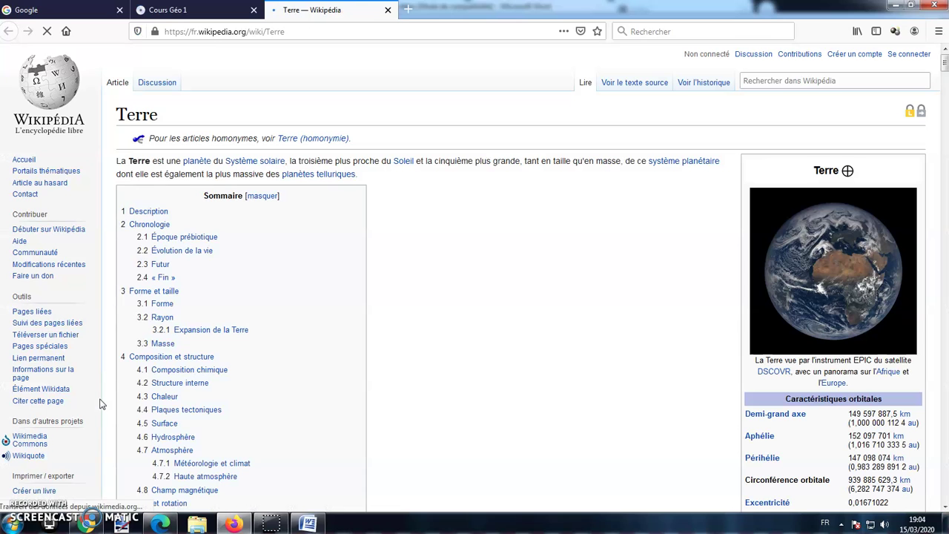
pyautogui.scroll(-3, 254, 364)
pyautogui.scroll(3, 394, 109)
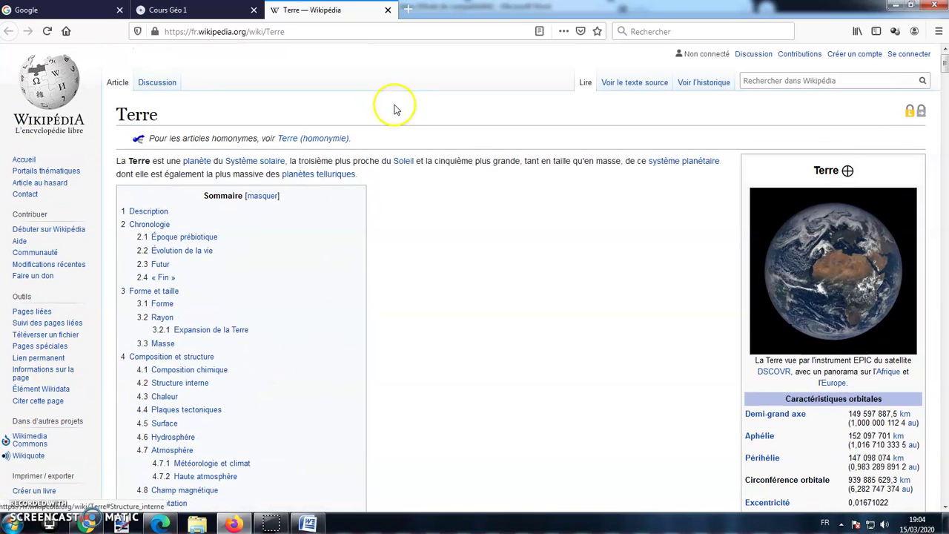
pyautogui.click(387, 10)
# - Download the Activité 1 document from the wall, open it in LibreOffice Writer and enable editing
pyautogui.scroll(6, 149, 296)
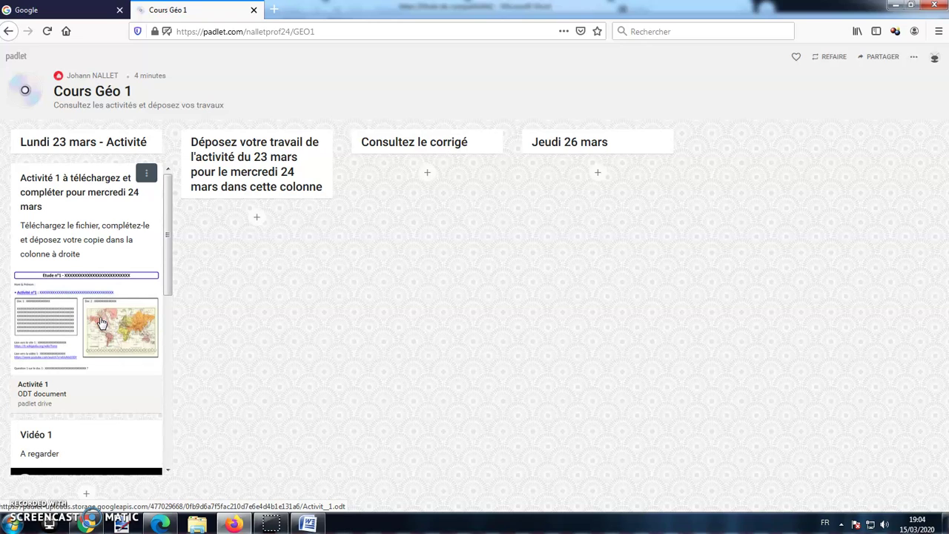
pyautogui.click(104, 317)
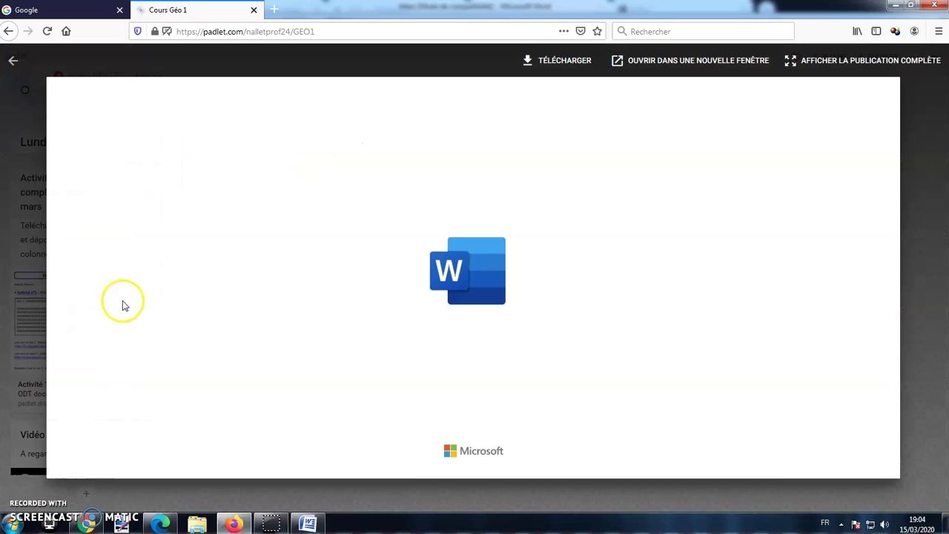
pyautogui.click(558, 62)
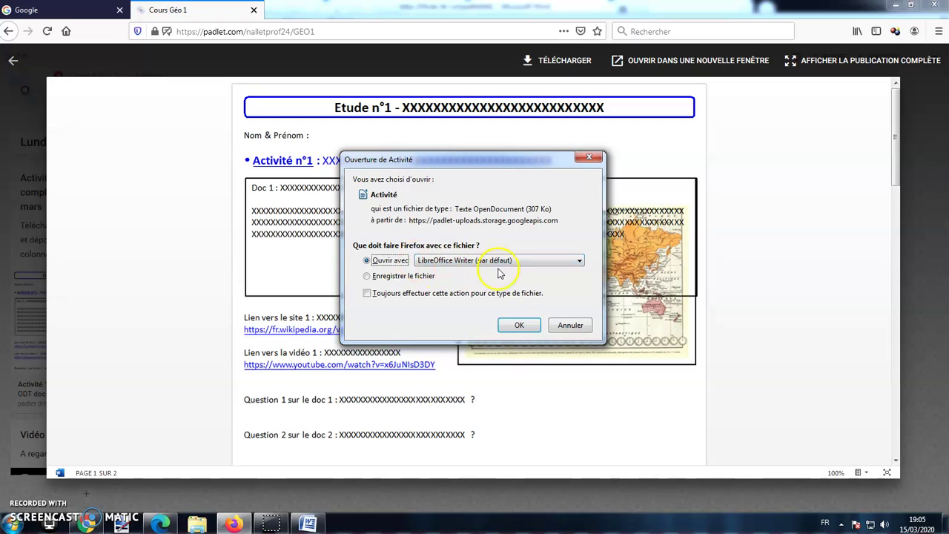
pyautogui.click(520, 326)
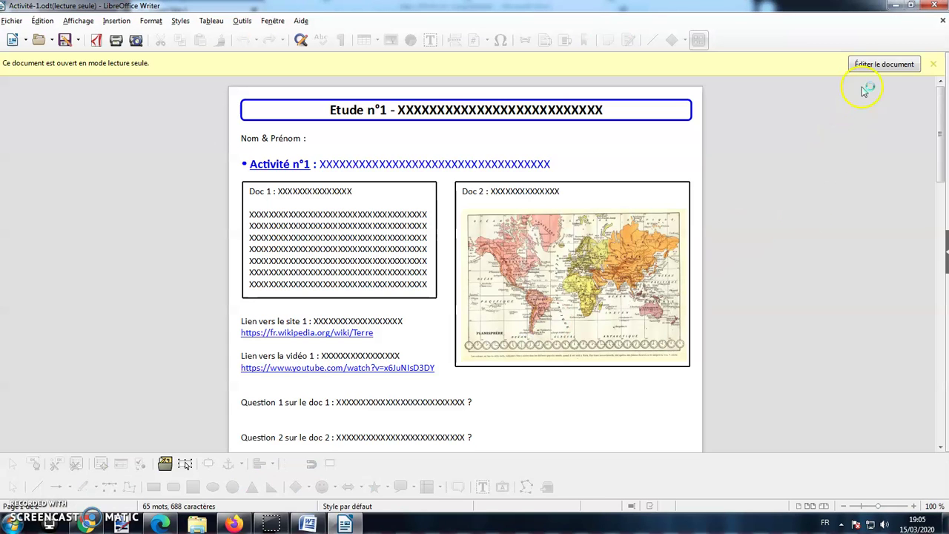
pyautogui.click(870, 65)
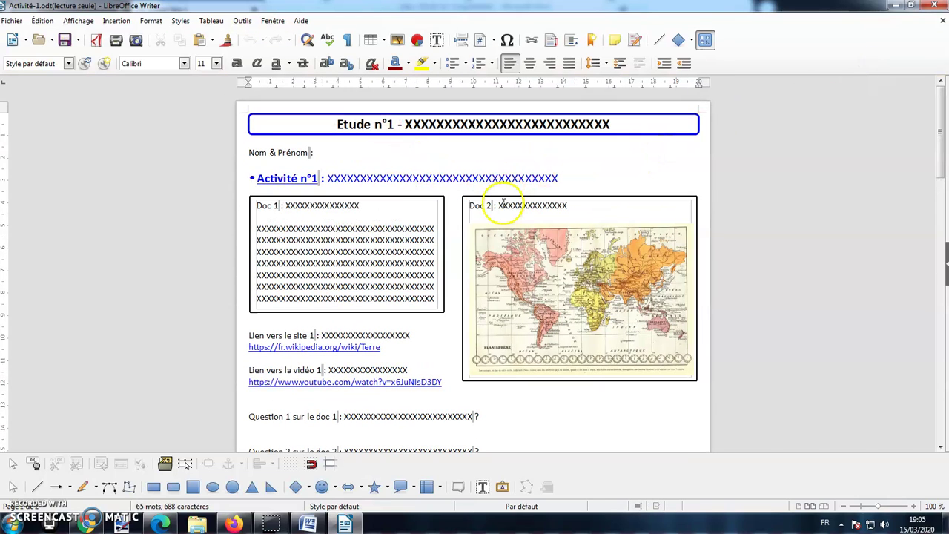
# - Fill in the student's full name on the Nom & Prénom line
pyautogui.scroll(-1, 445, 282)
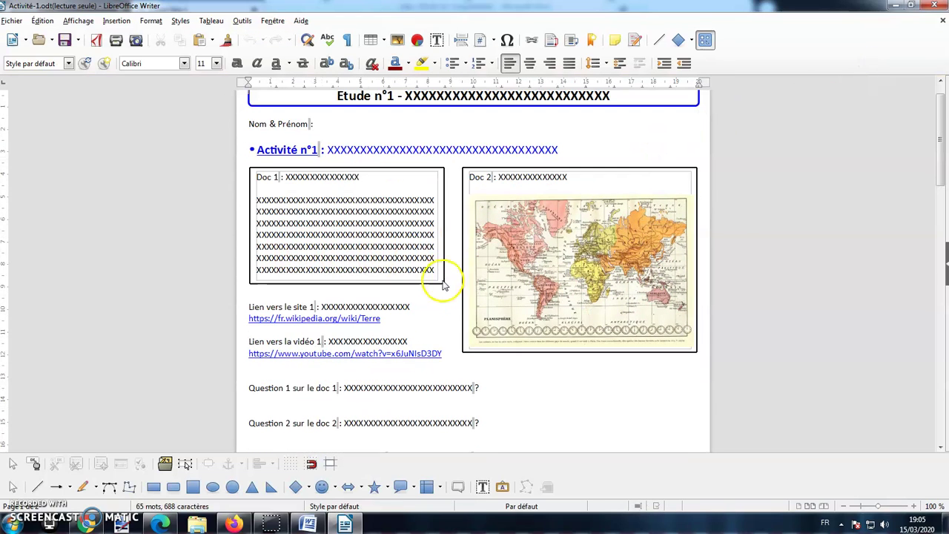
pyautogui.scroll(1, 435, 307)
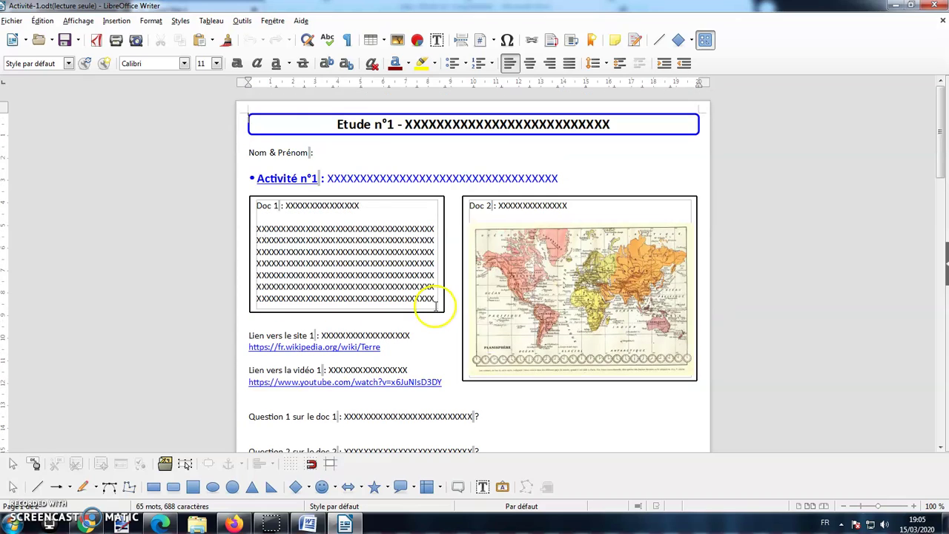
pyautogui.click(390, 156)
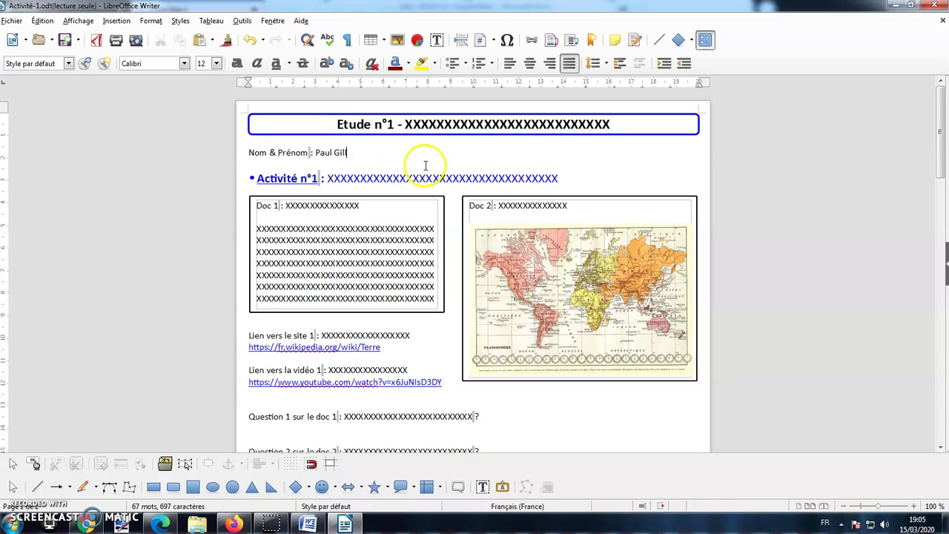
# - Answer questions 1, 2 and 3 with the placeholder texts "dadaddada", "dadaddadadadada" and "dadaaddadadadadaaddadaad"
pyautogui.scroll(-2, 416, 185)
pyautogui.write('dada')
pyautogui.click(358, 374)
pyautogui.write('dadaaddadaad')
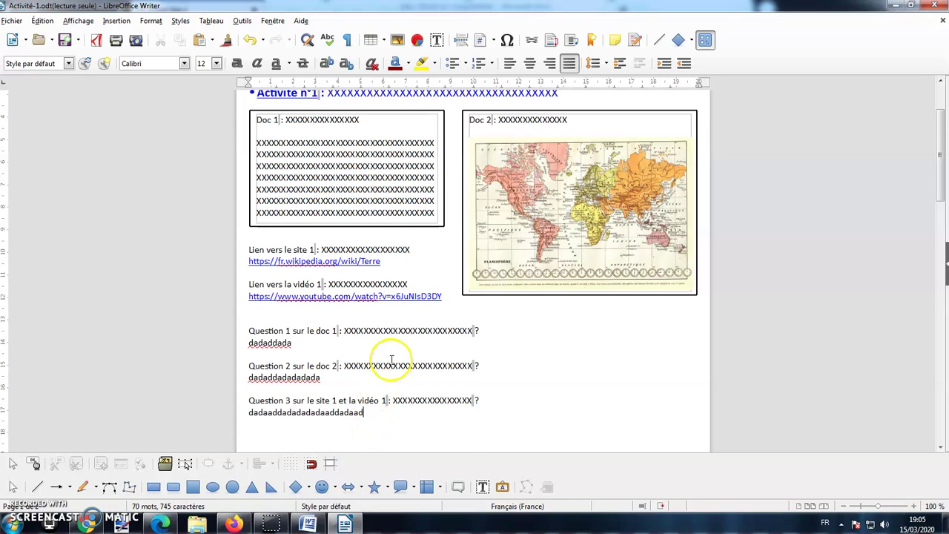
# - Save the completed document in the Images folder as an ODT file named "Copie" plus the student's first name
pyautogui.scroll(2, 391, 360)
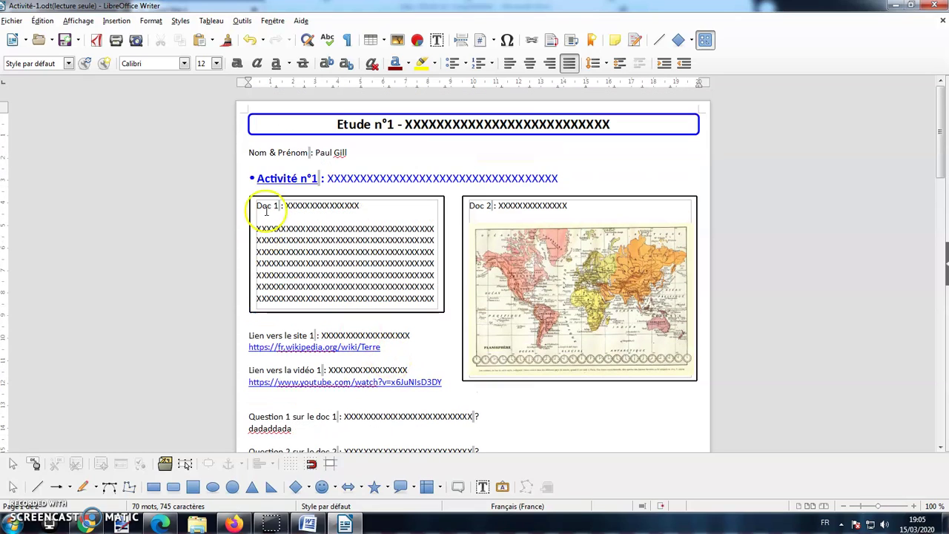
pyautogui.click(15, 25)
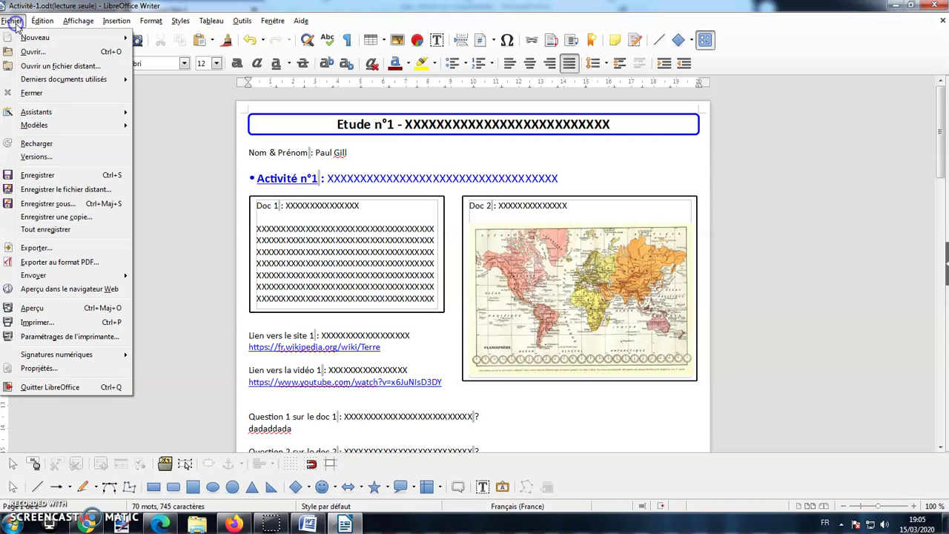
pyautogui.click(58, 202)
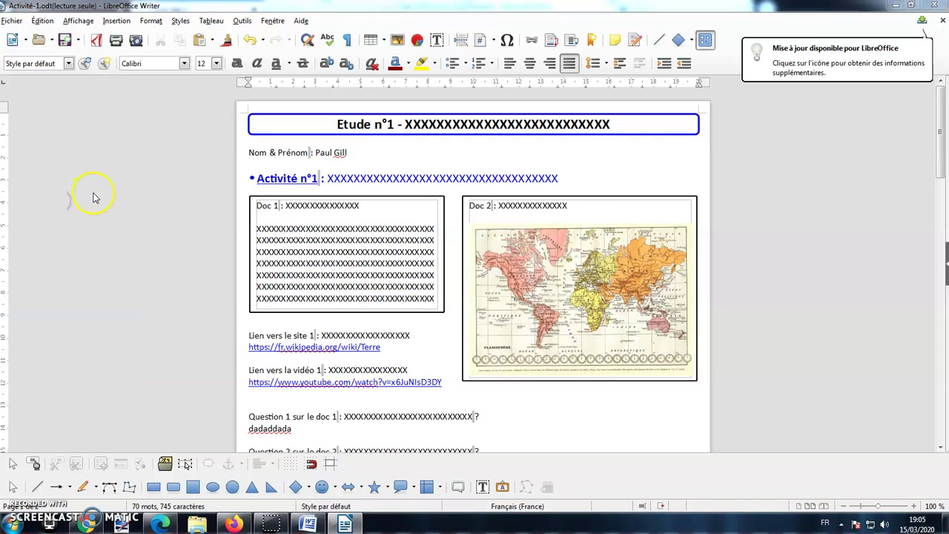
pyautogui.click(55, 119)
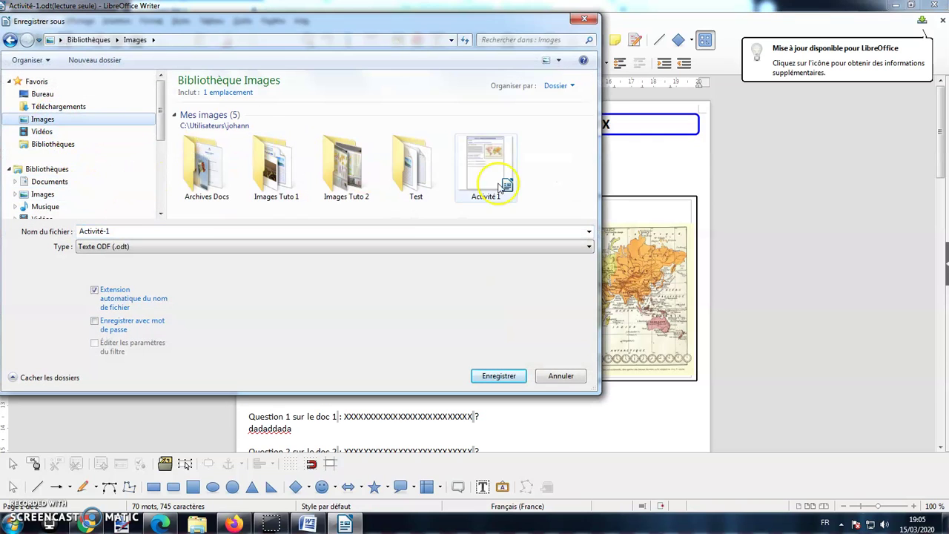
pyautogui.click(192, 230)
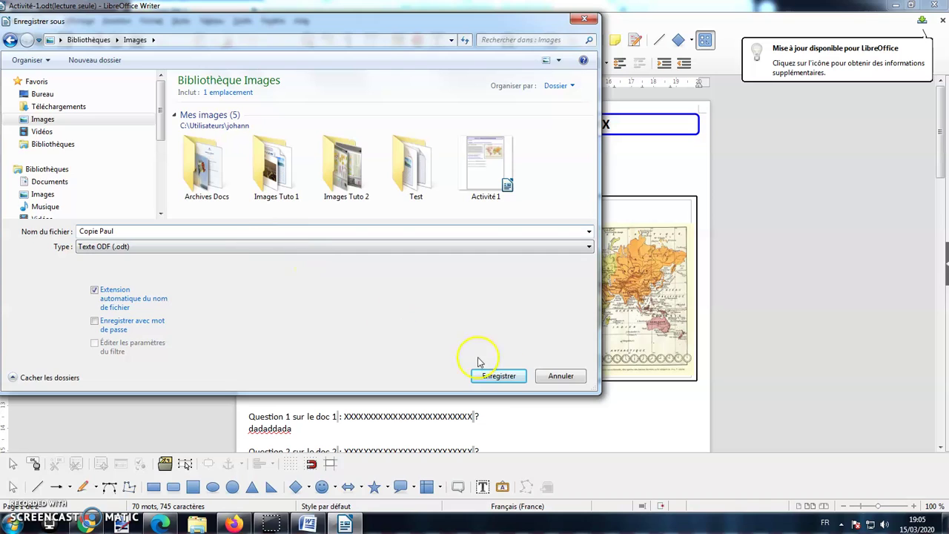
pyautogui.click(497, 375)
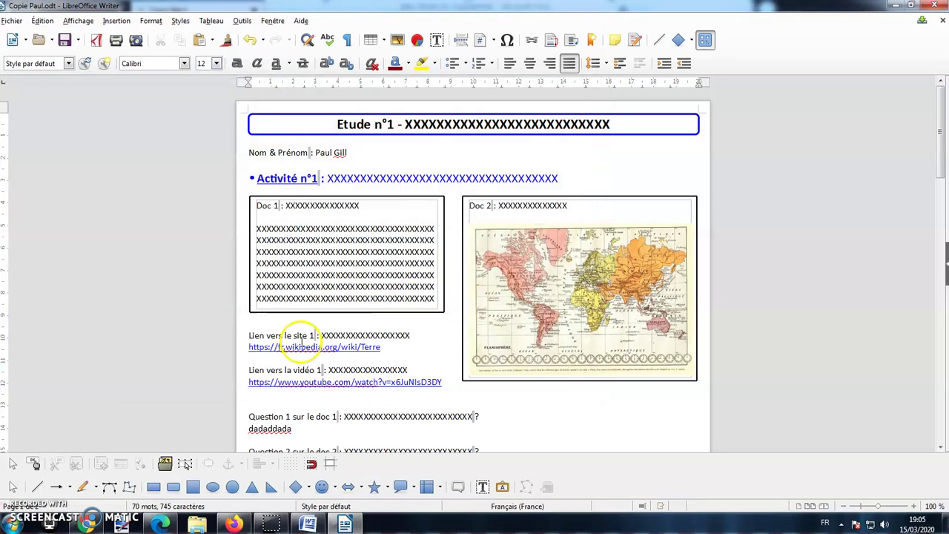
# - Switch to Firefox and upload the saved copy from File Explorer's Images folder into the wall's column for submitting the 23 mars activity
pyautogui.click(232, 523)
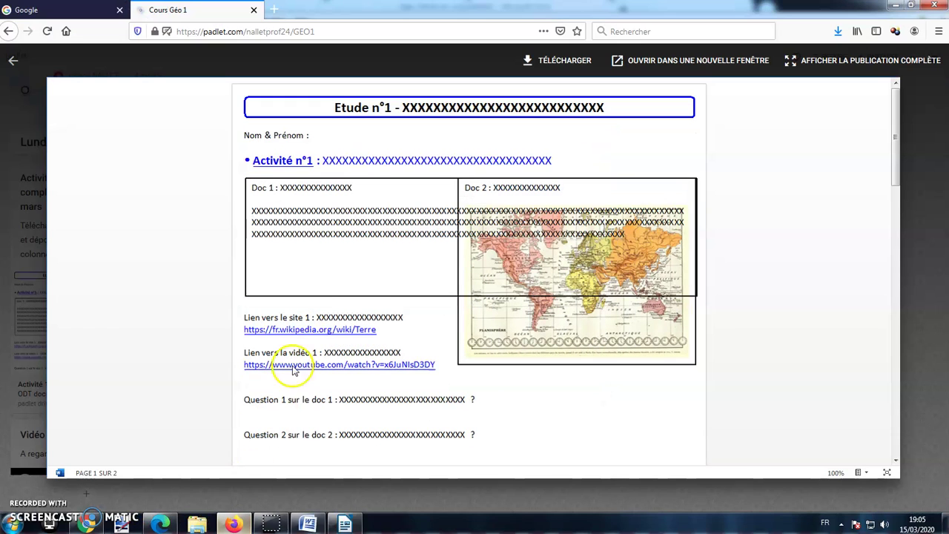
pyautogui.click(42, 106)
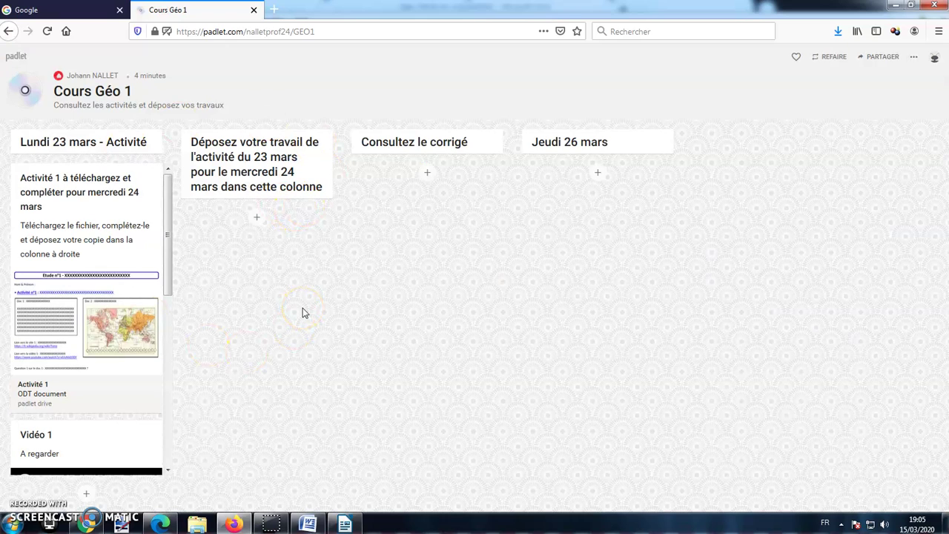
pyautogui.click(197, 524)
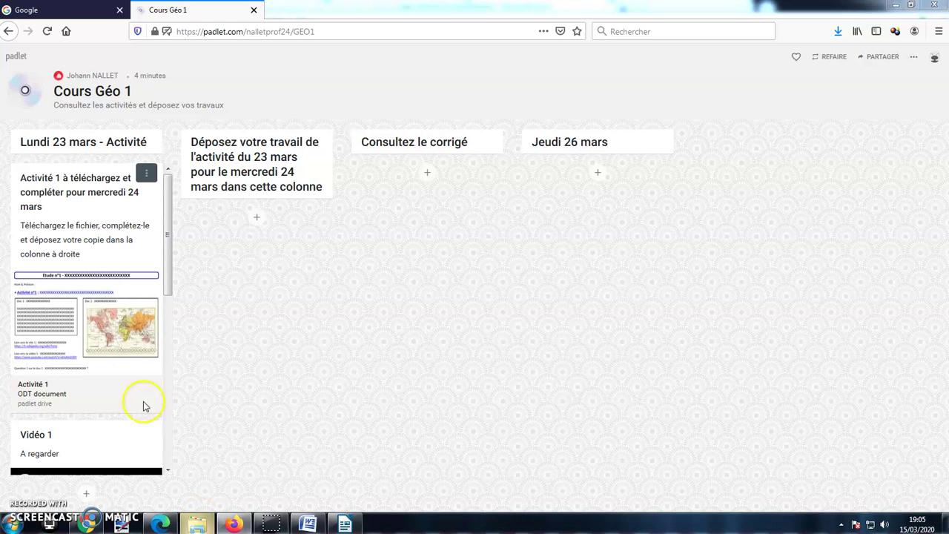
pyautogui.click(415, 176)
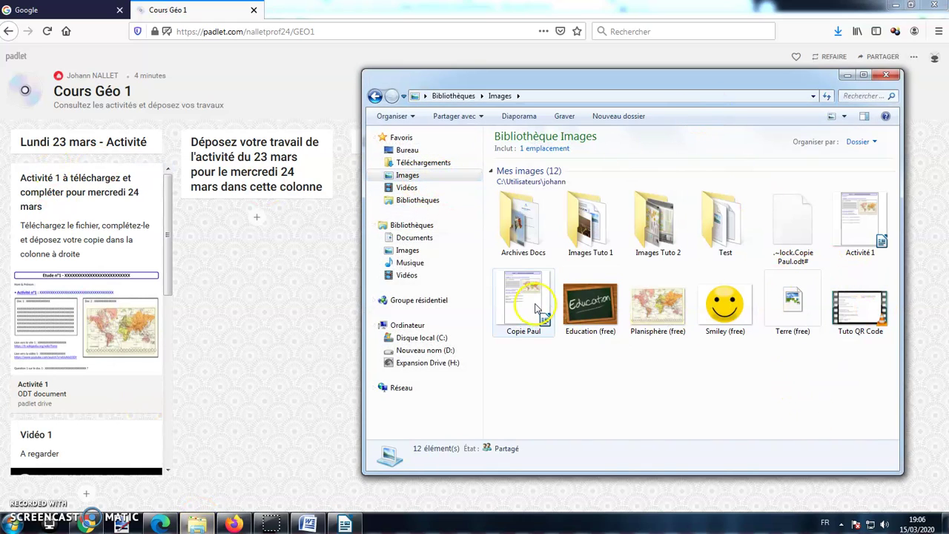
pyautogui.moveTo(537, 302); pyautogui.dragTo(277, 296)
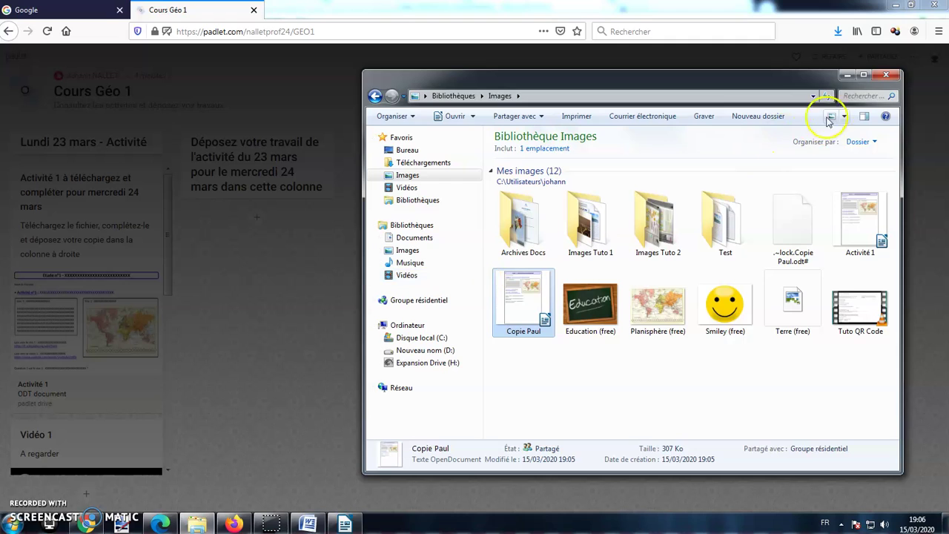
pyautogui.click(848, 75)
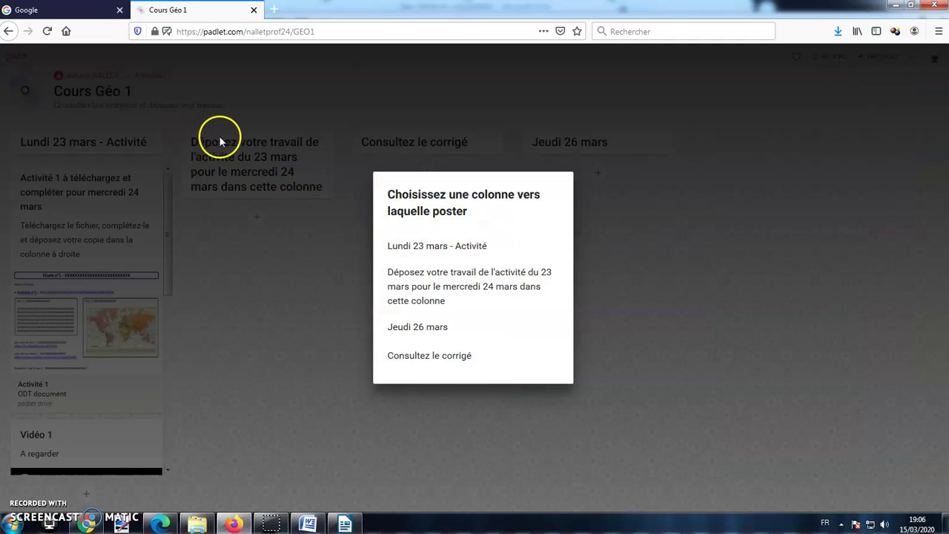
pyautogui.click(427, 287)
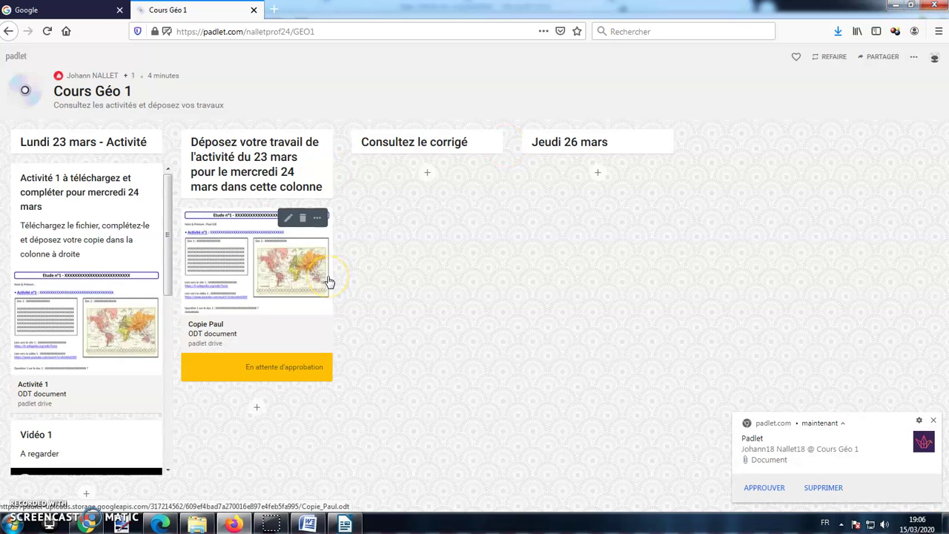
# - Edit the submitted copy's post to give it the student's first name as title
pyautogui.click(288, 218)
pyautogui.click(208, 224)
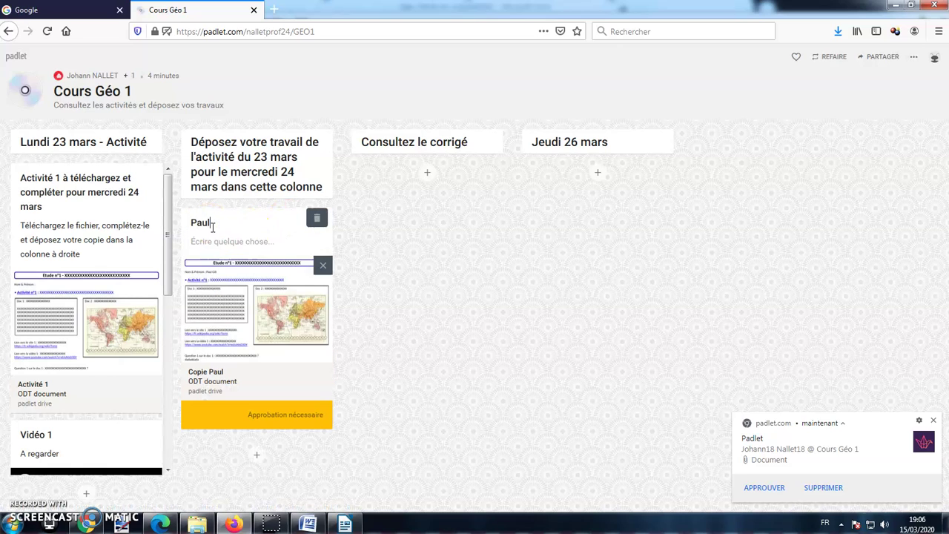
pyautogui.click(398, 276)
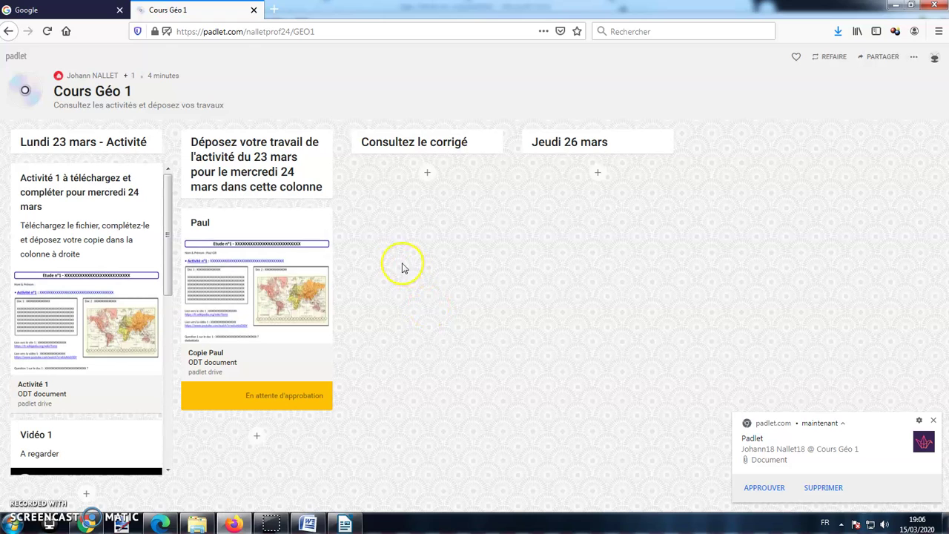
# - Delete the submitted copy's post from the 23 mars submission column and dismiss the desktop notification
pyautogui.click(304, 220)
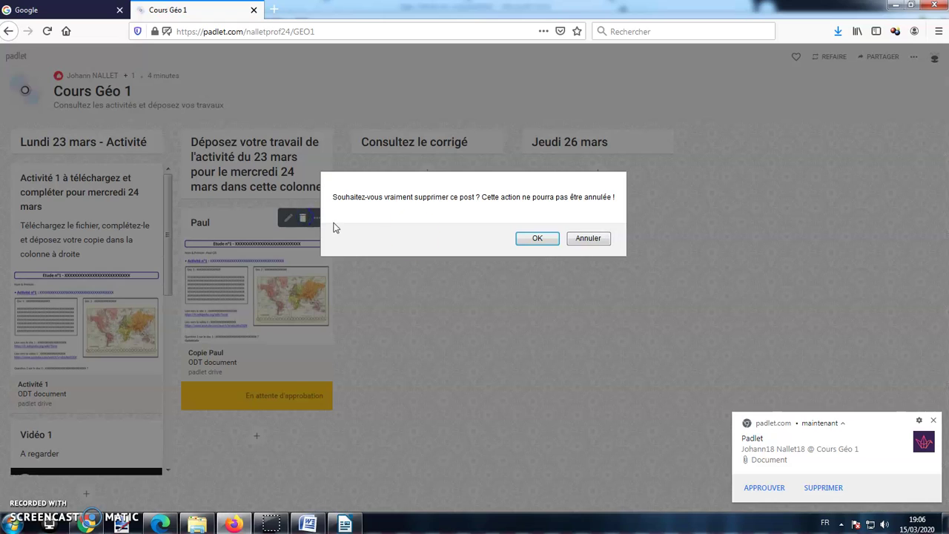
pyautogui.click(545, 239)
pyautogui.click(934, 421)
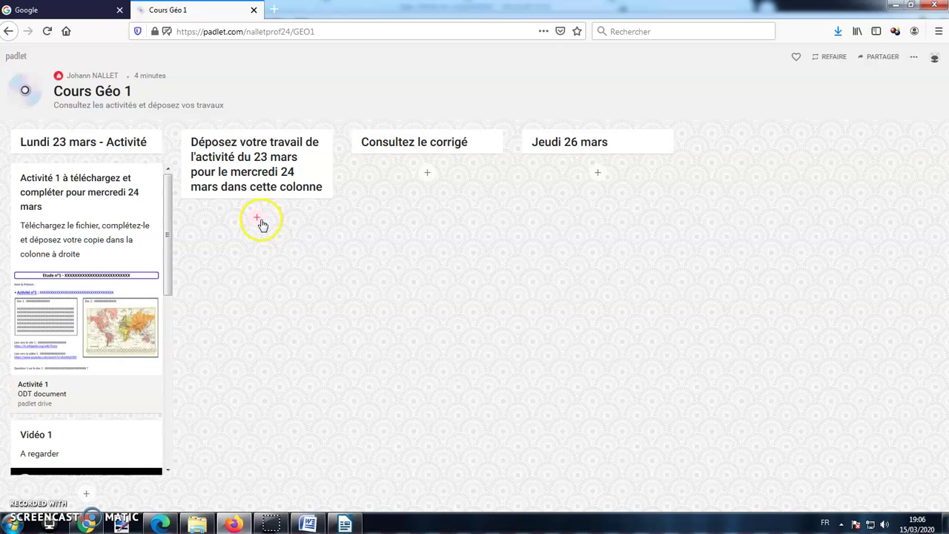
# - Add a submission post titled with the student's first name and attach the completed ODT copy from the Images folder
pyautogui.click(258, 220)
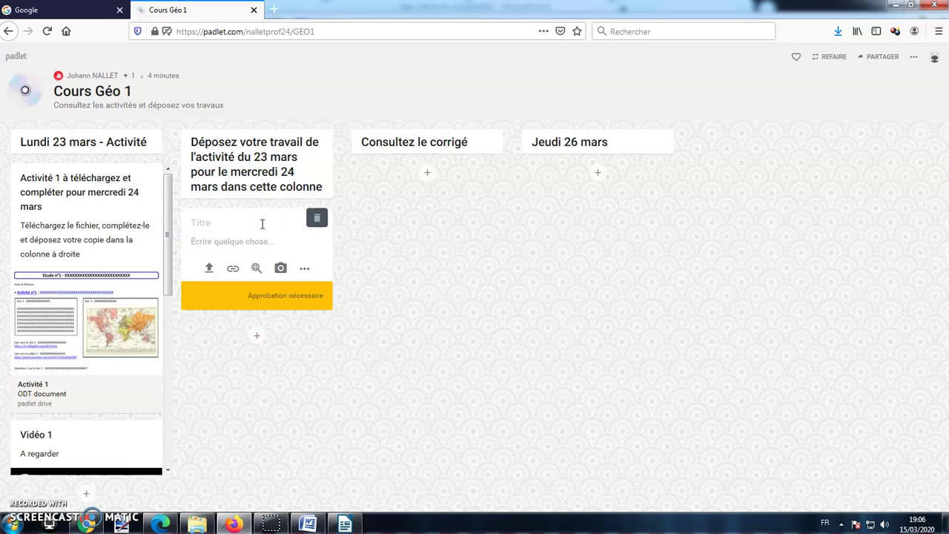
pyautogui.write('Paul')
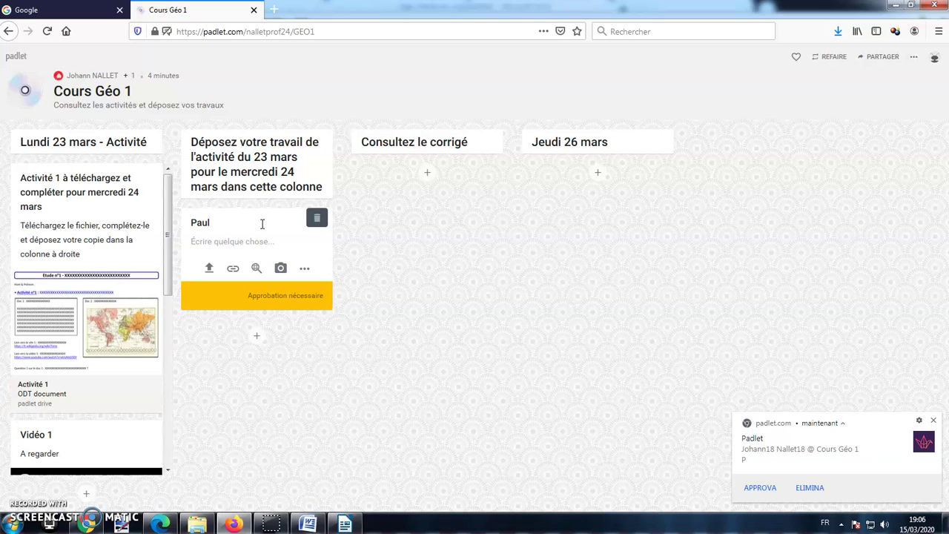
pyautogui.click(209, 272)
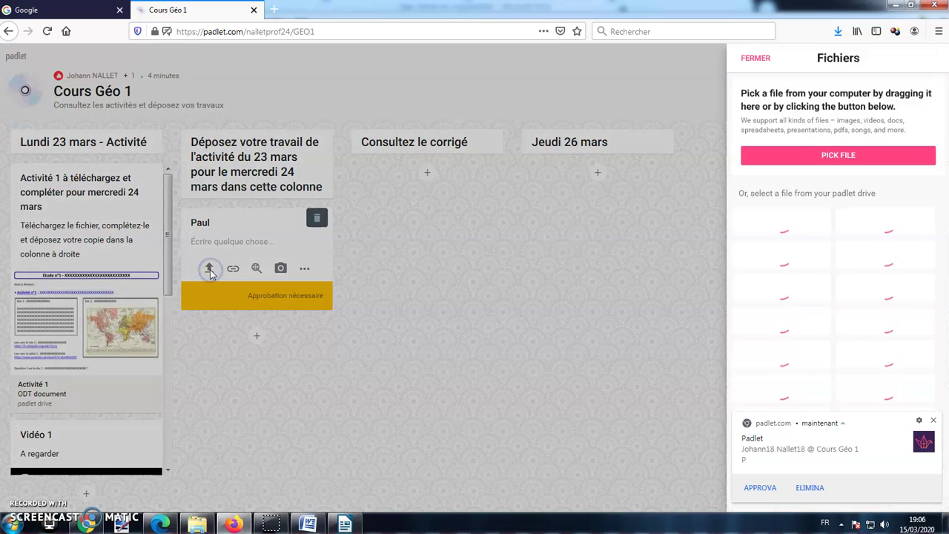
pyautogui.click(840, 157)
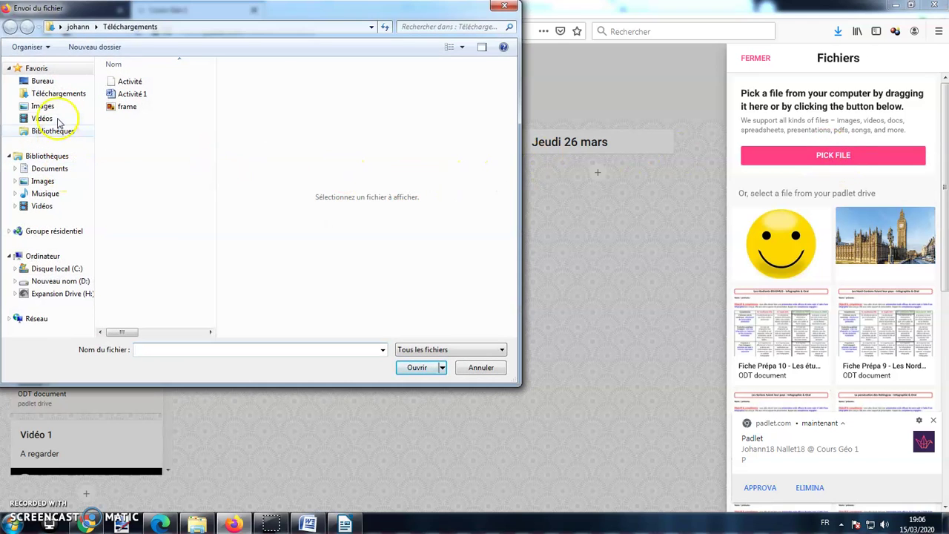
pyautogui.click(58, 110)
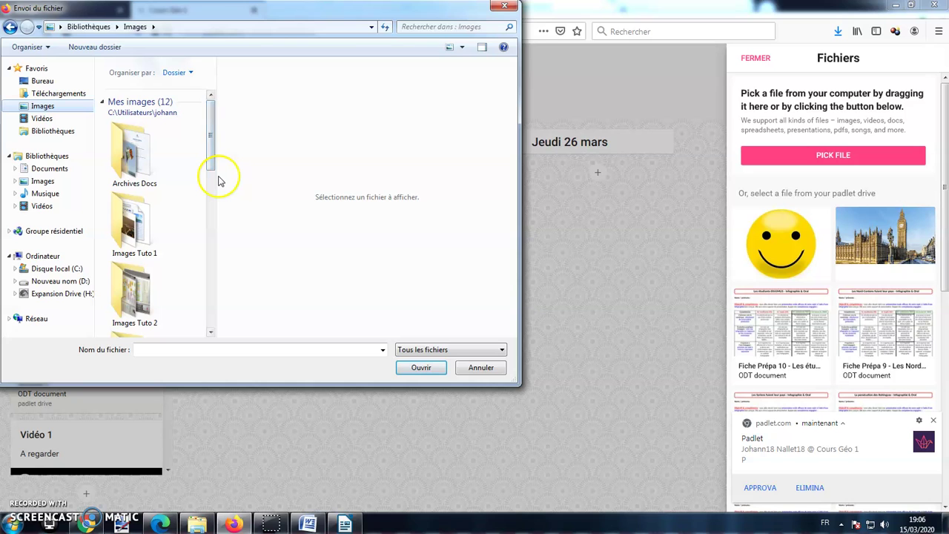
pyautogui.moveTo(215, 175); pyautogui.dragTo(472, 178)
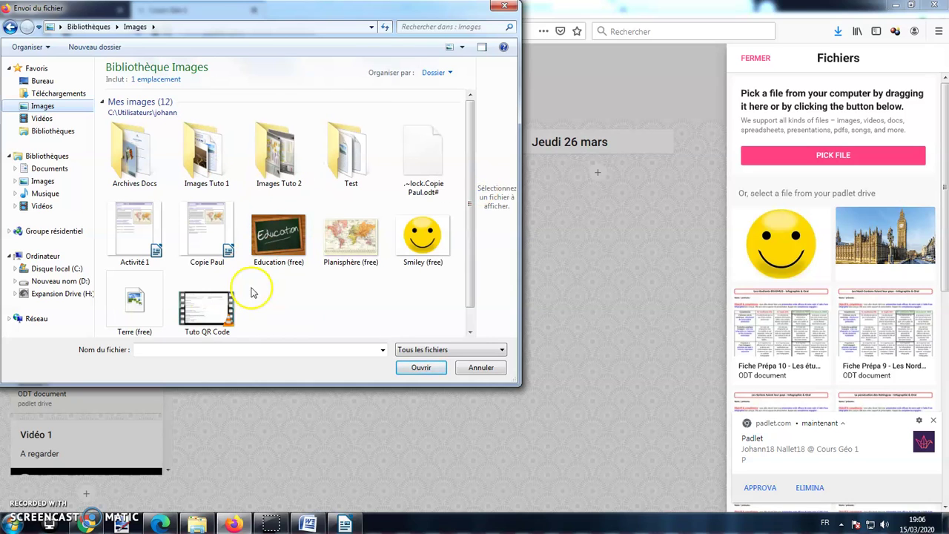
pyautogui.click(207, 253)
pyautogui.click(425, 367)
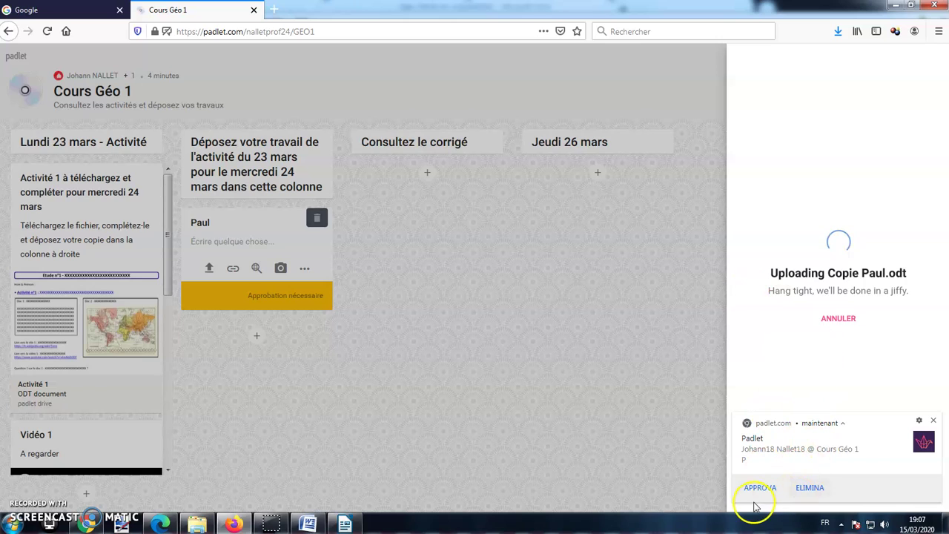
pyautogui.click(933, 421)
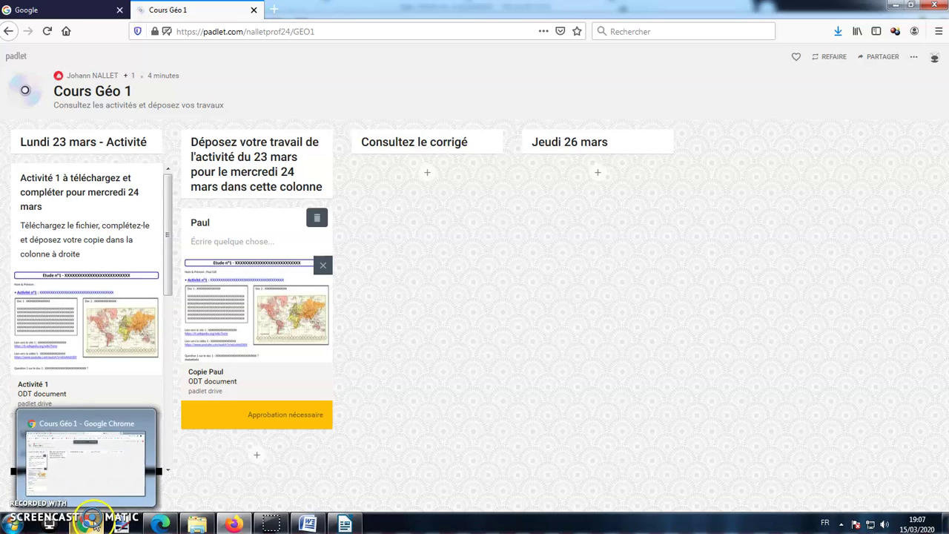
# - Switch to the Genially editor in Chrome, publish the "Mon travail" creation publicly and copy its social page link
pyautogui.click(93, 521)
pyautogui.click(659, 11)
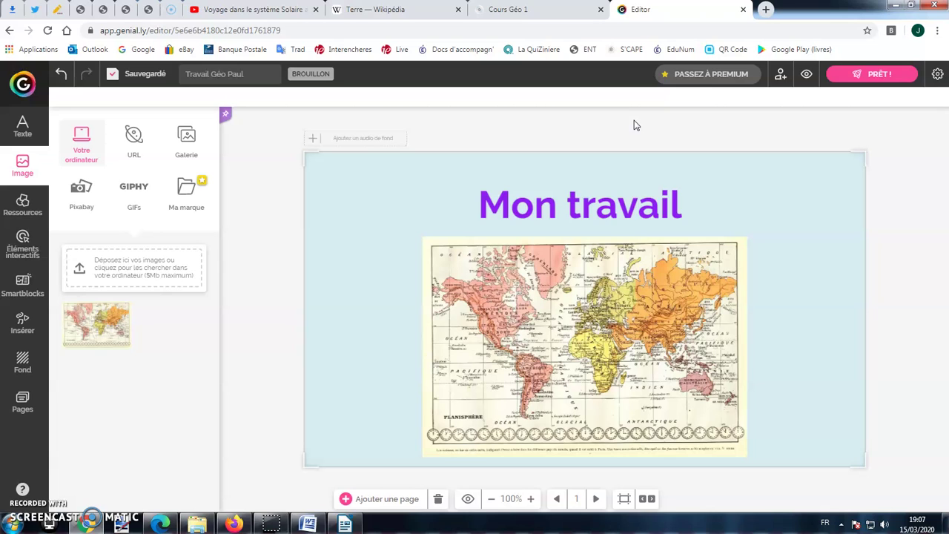
pyautogui.click(874, 77)
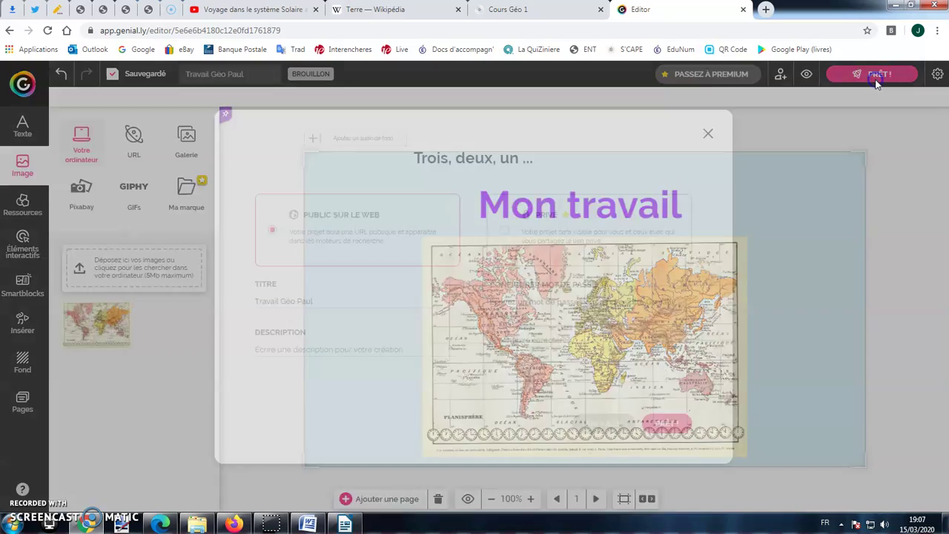
pyautogui.click(666, 423)
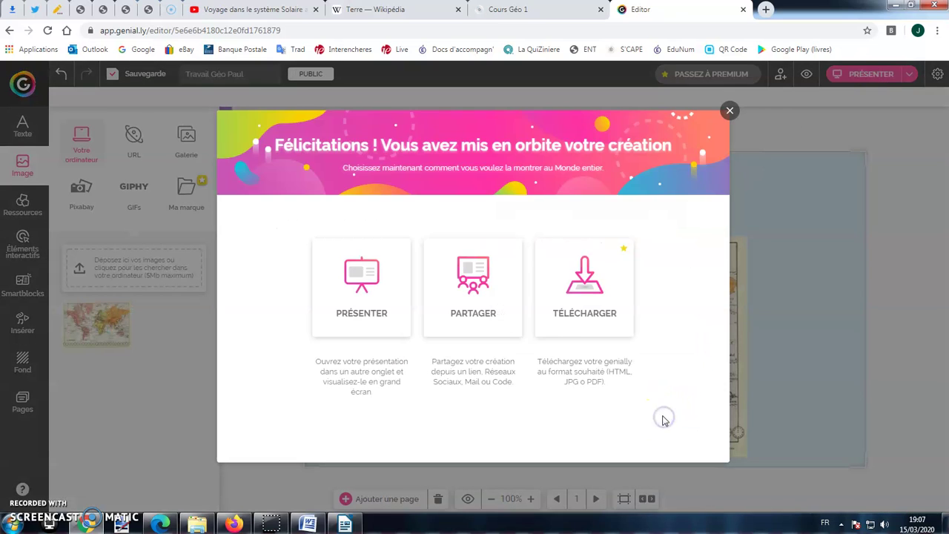
pyautogui.click(477, 302)
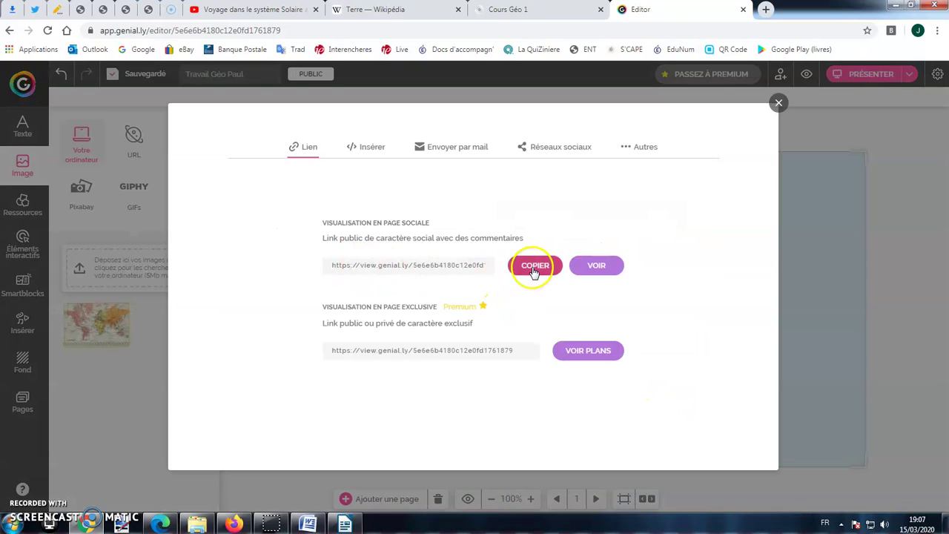
pyautogui.click(533, 269)
# - Back in Firefox, add another submission post titled with the student's first name and attach the copied Genially link
pyautogui.click(234, 523)
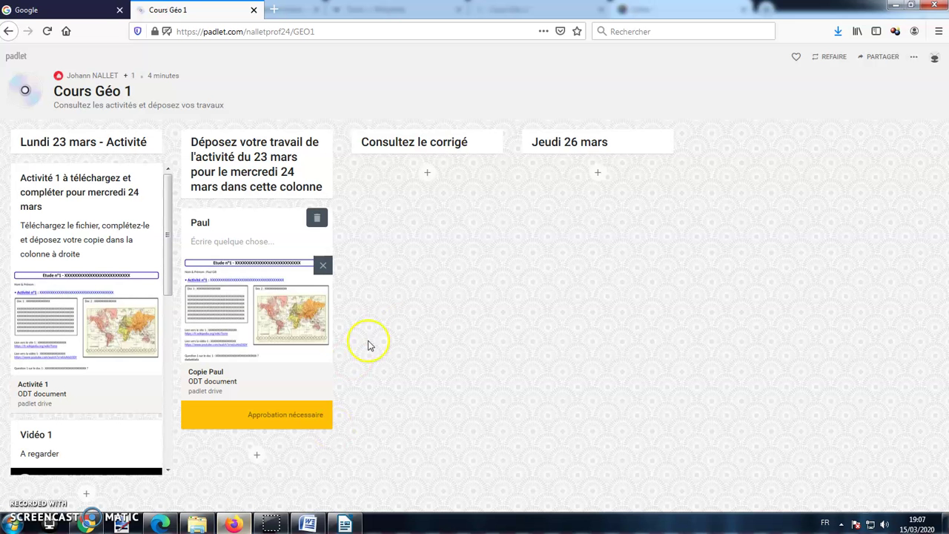
pyautogui.click(257, 454)
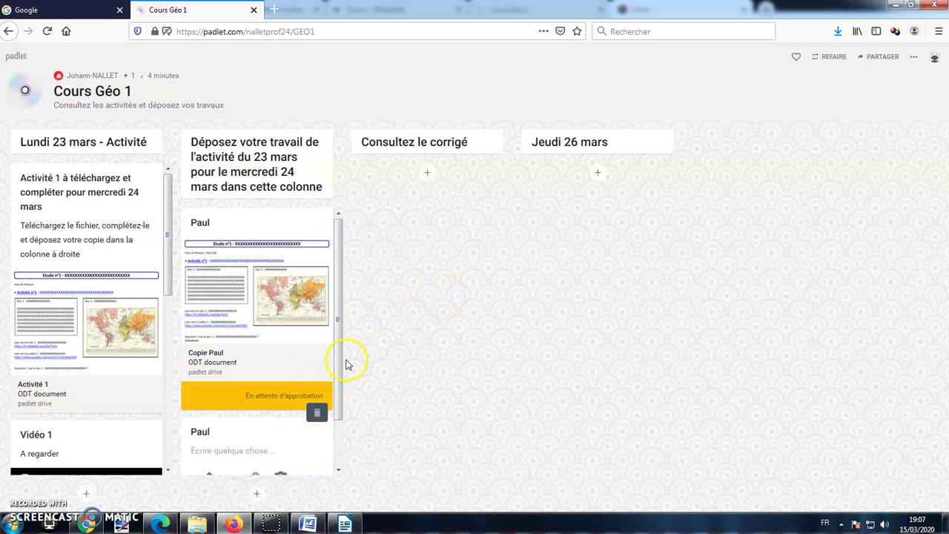
pyautogui.scroll(-1, 266, 371)
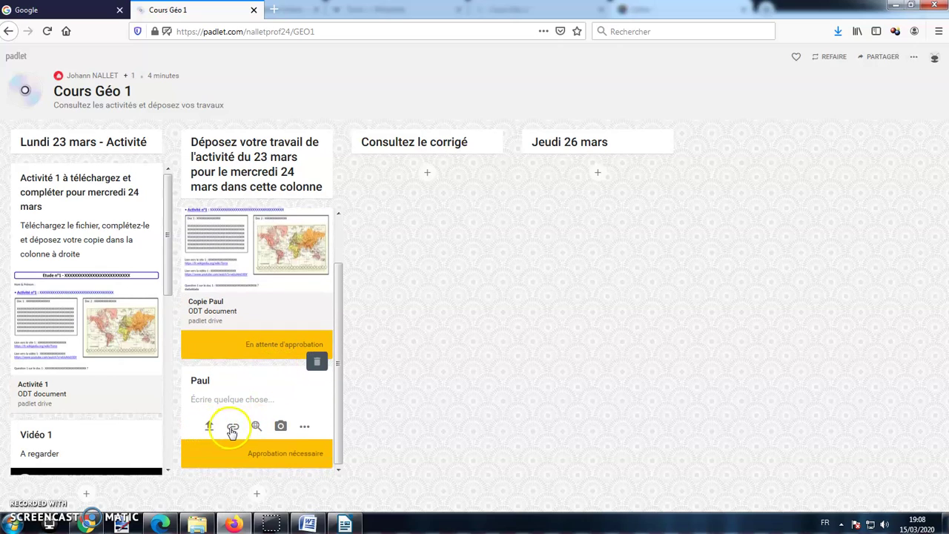
pyautogui.click(232, 429)
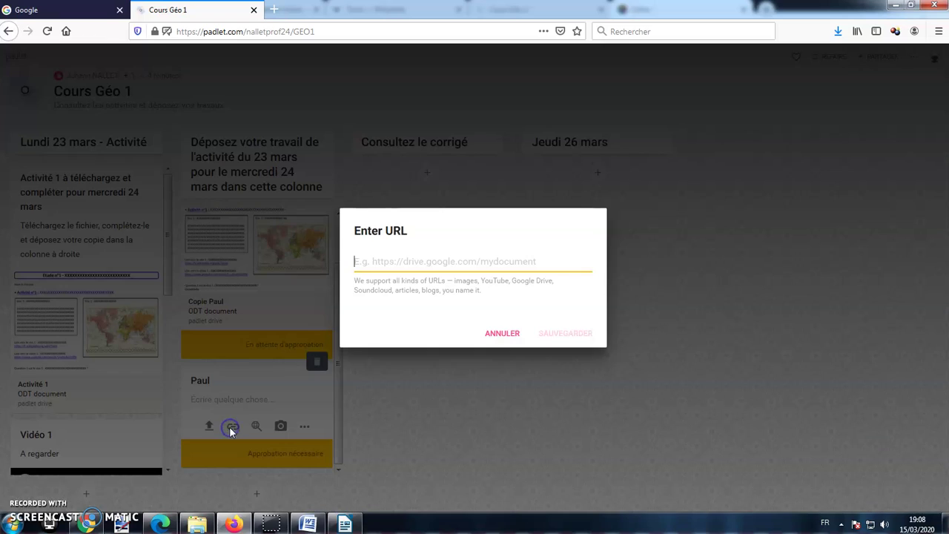
pyautogui.rightClick(405, 263)
pyautogui.click(450, 319)
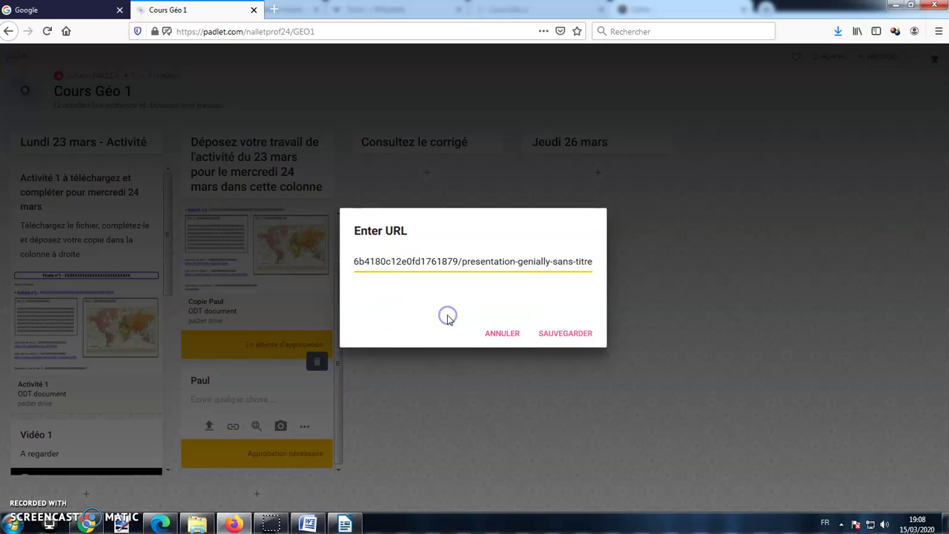
pyautogui.click(553, 333)
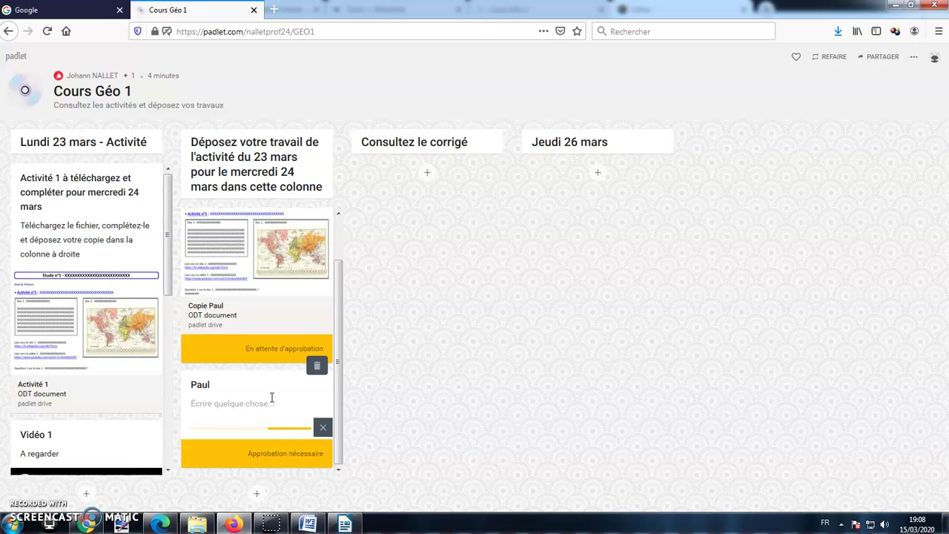
pyautogui.click(244, 380)
pyautogui.scroll(-3, 232, 349)
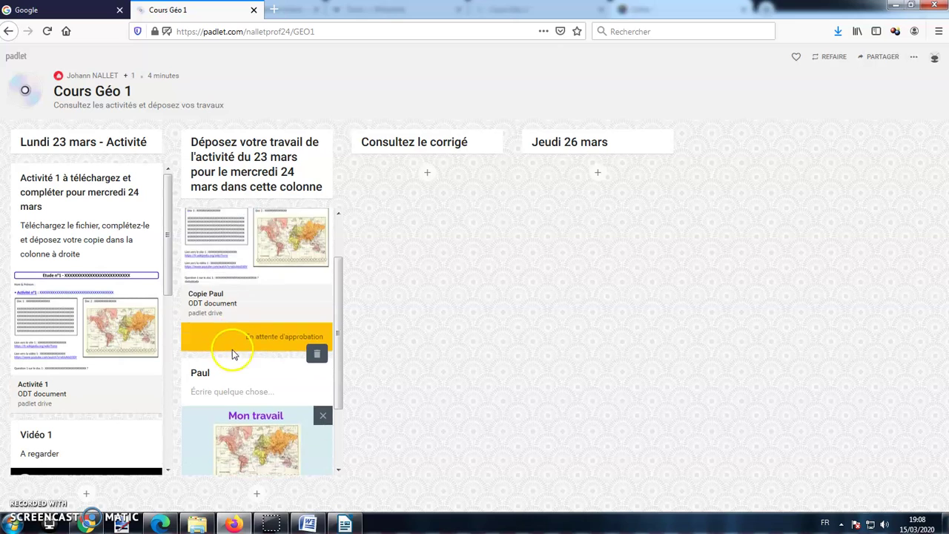
pyautogui.scroll(3, 251, 391)
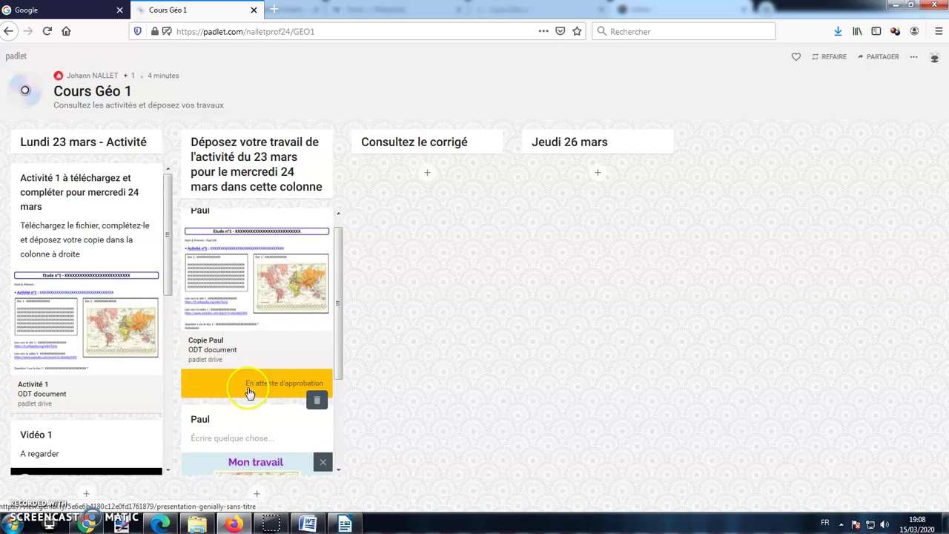
pyautogui.scroll(-3, 250, 392)
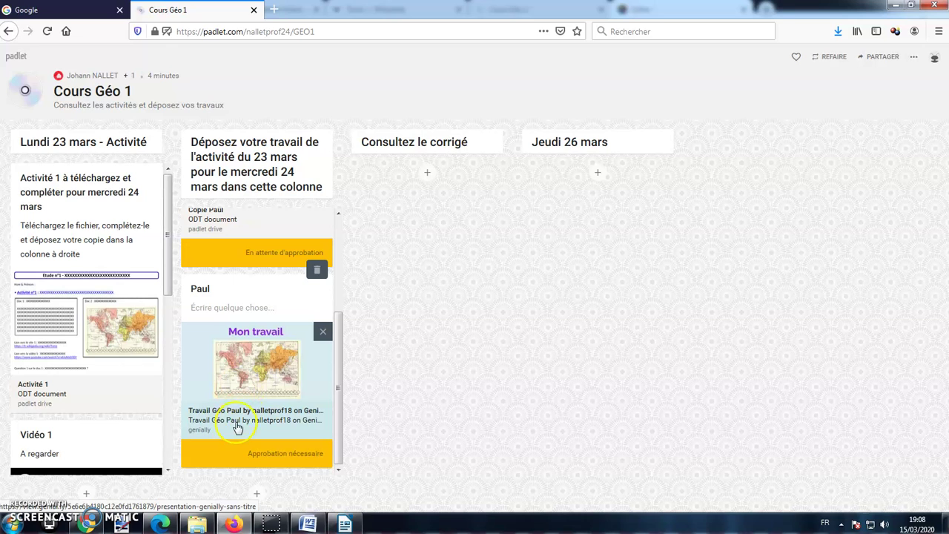
# - Upload the "Planisphère (free)" image from File Explorer's Images folder to the submission column and dismiss the notification
pyautogui.click(197, 524)
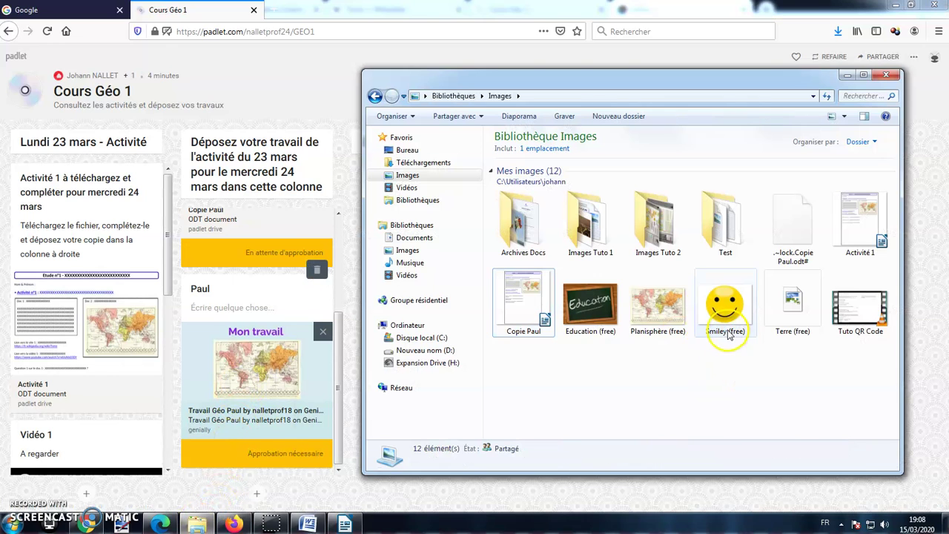
pyautogui.moveTo(689, 89); pyautogui.dragTo(788, 101)
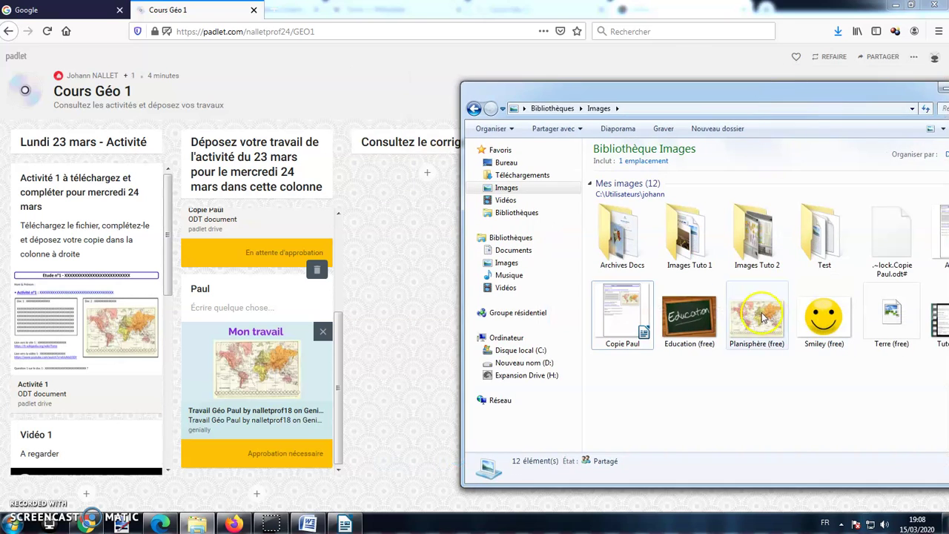
pyautogui.moveTo(764, 316); pyautogui.dragTo(417, 389)
pyautogui.moveTo(310, 391)
pyautogui.mouseDown()
pyautogui.moveTo(319, 387)
pyautogui.moveTo(312, 389)
pyautogui.mouseUp()
pyautogui.click(428, 284)
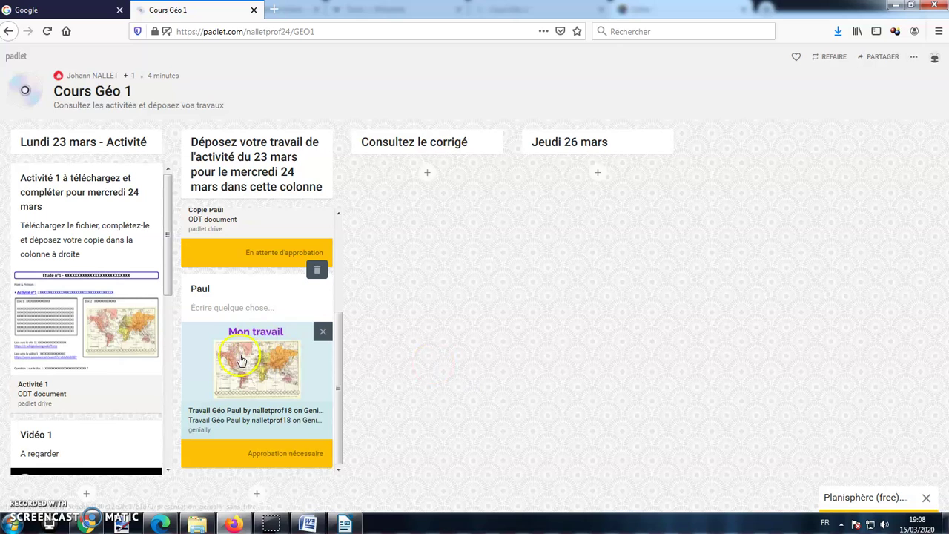
pyautogui.scroll(-3, 327, 386)
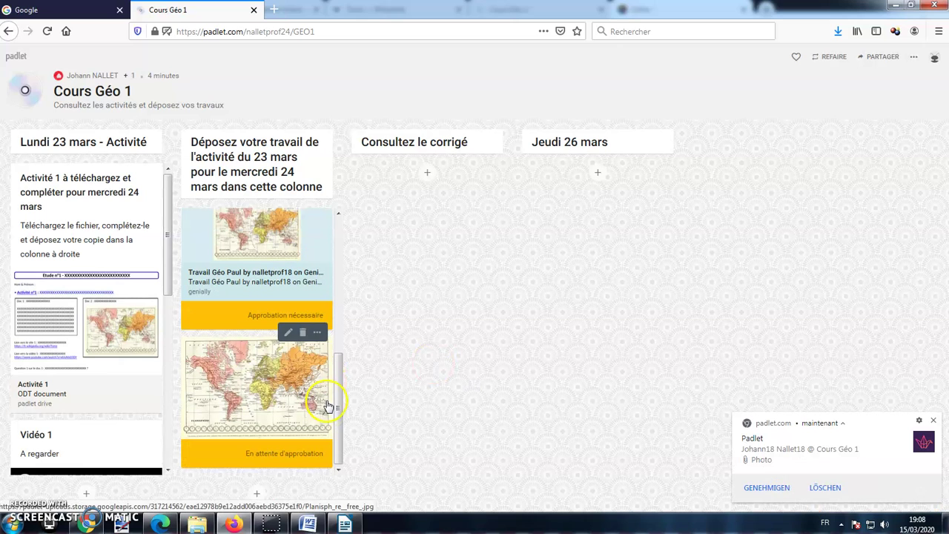
pyautogui.click(933, 422)
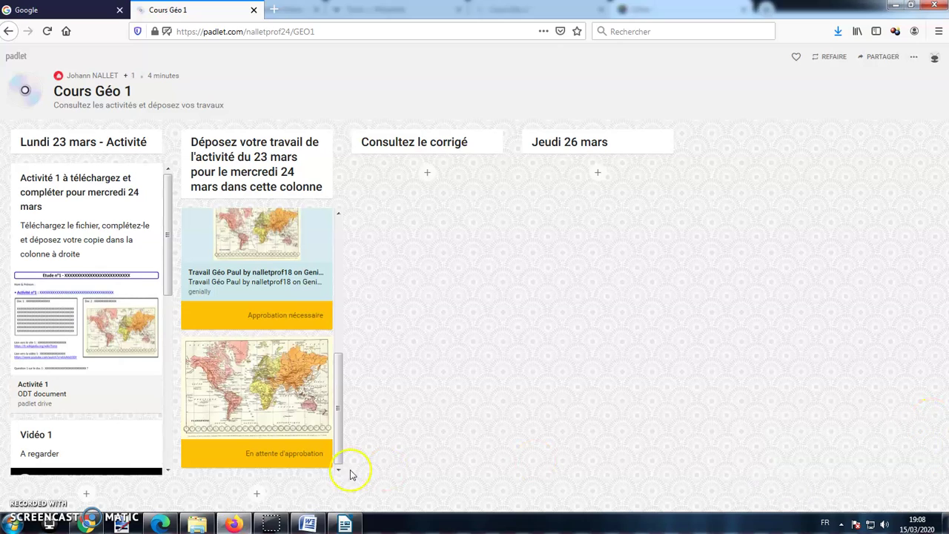
# - Add a submission post titled with the student's first name, choose Voice as its attachment and allow microphone access
pyautogui.click(256, 491)
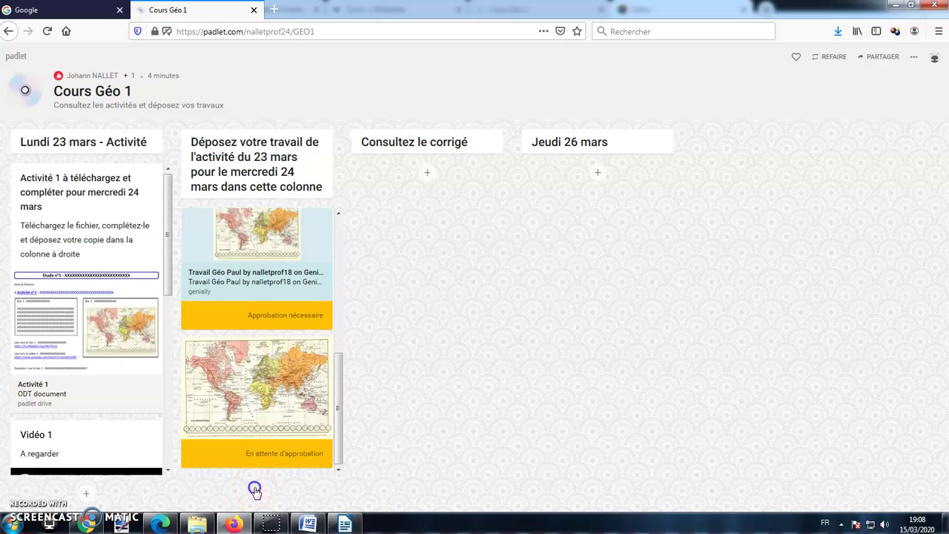
pyautogui.write('Paul')
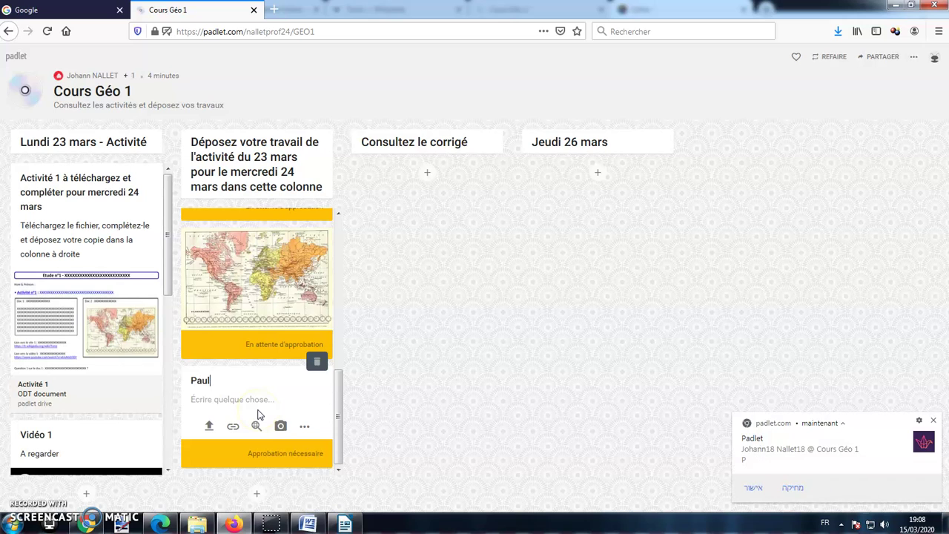
pyautogui.click(935, 421)
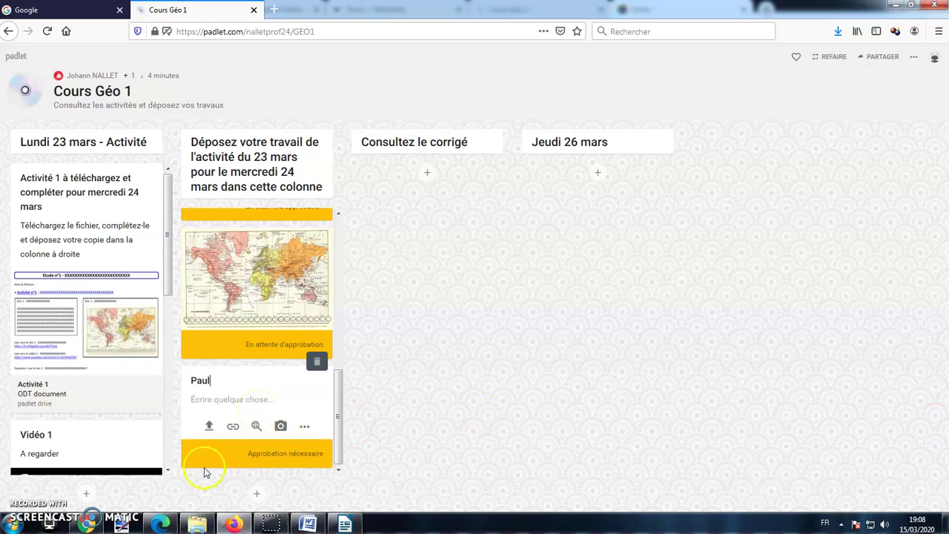
pyautogui.click(302, 428)
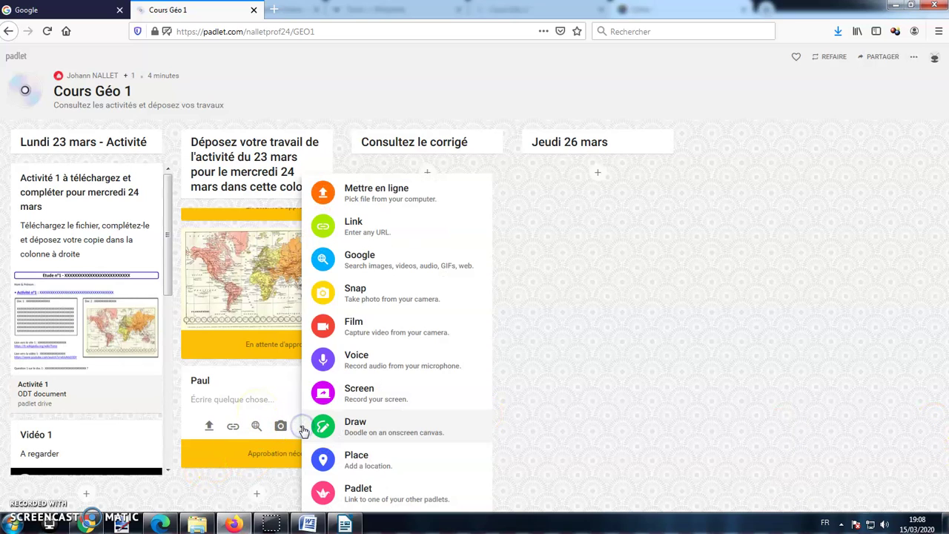
pyautogui.click(377, 359)
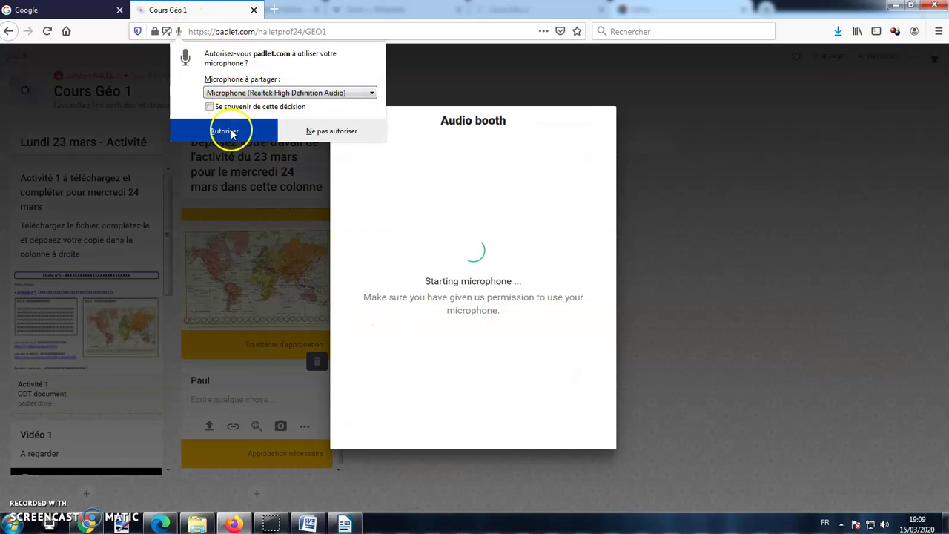
pyautogui.click(232, 132)
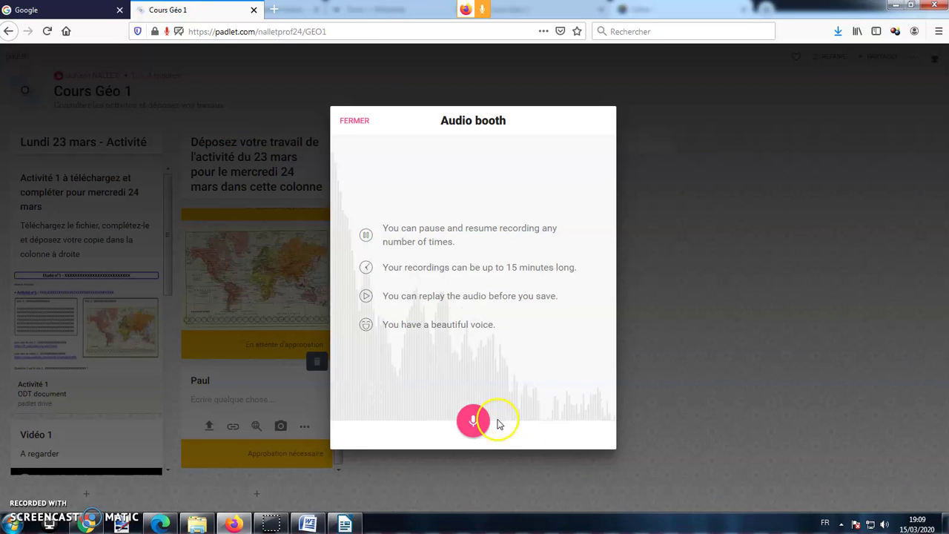
# - Record a voice clip of about 9 seconds, discard it, and record a replacement of about 5 seconds
pyautogui.click(475, 422)
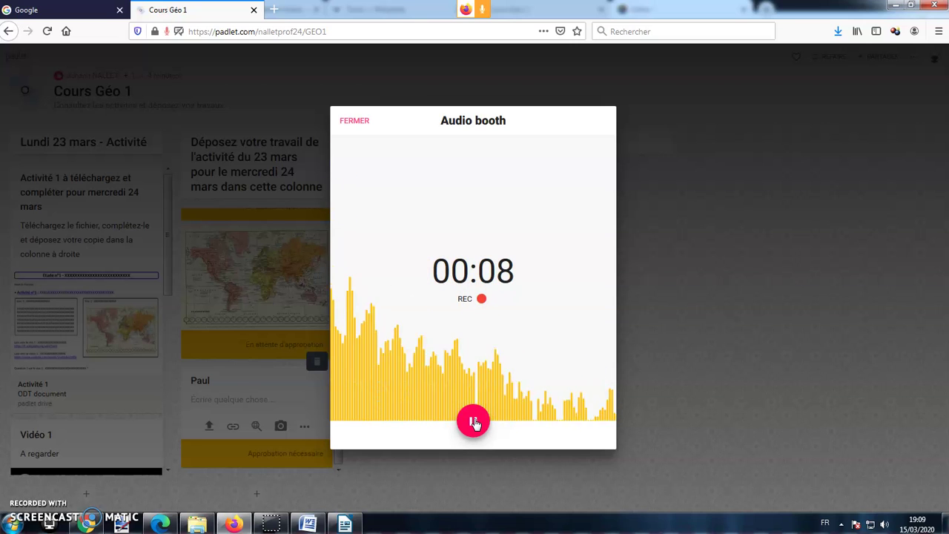
pyautogui.click(474, 422)
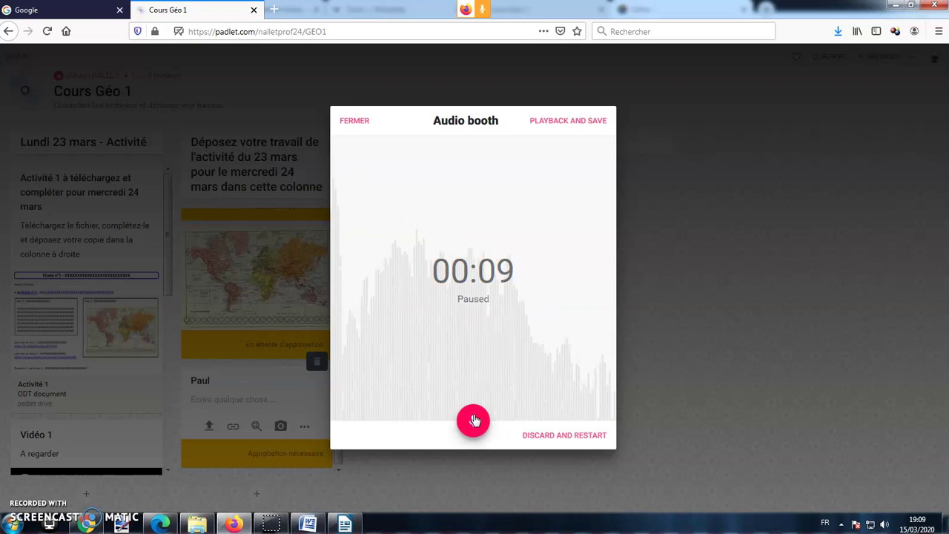
pyautogui.click(582, 121)
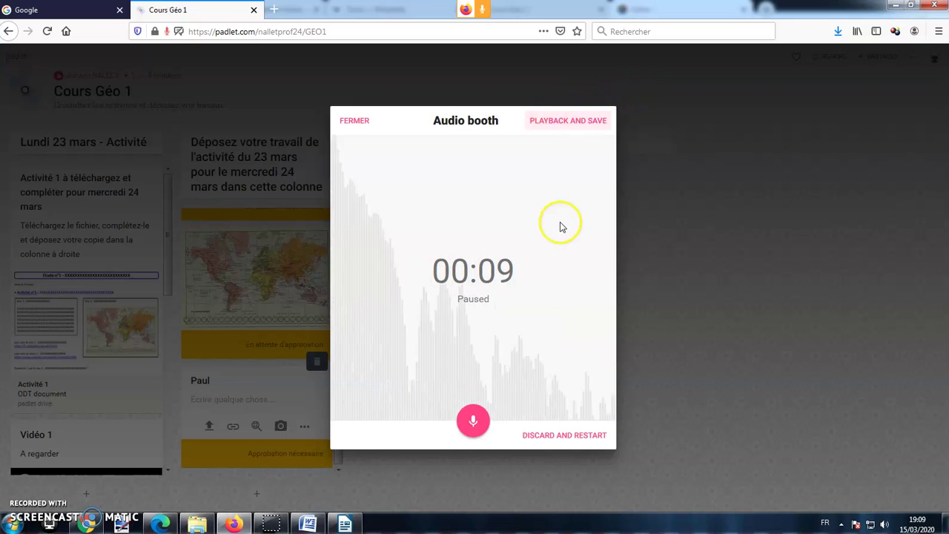
pyautogui.click(568, 437)
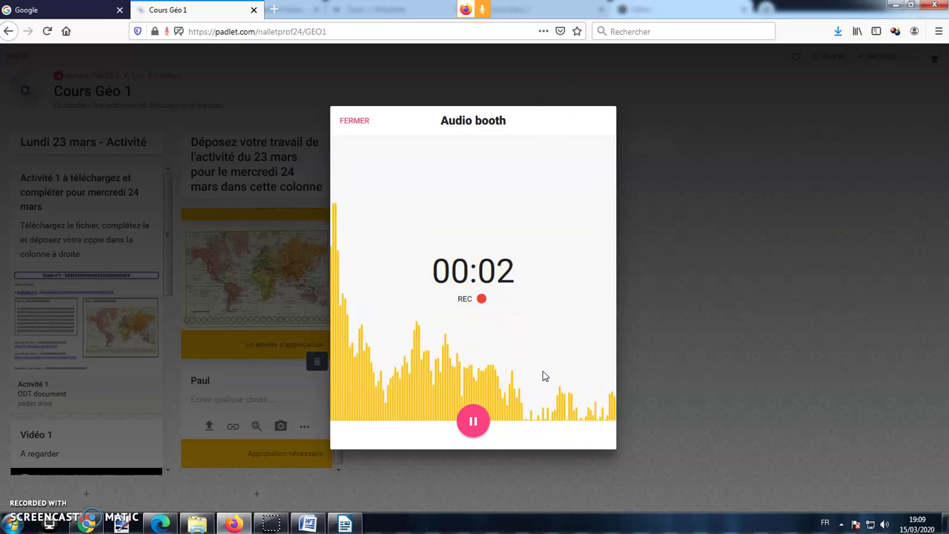
pyautogui.click(497, 378)
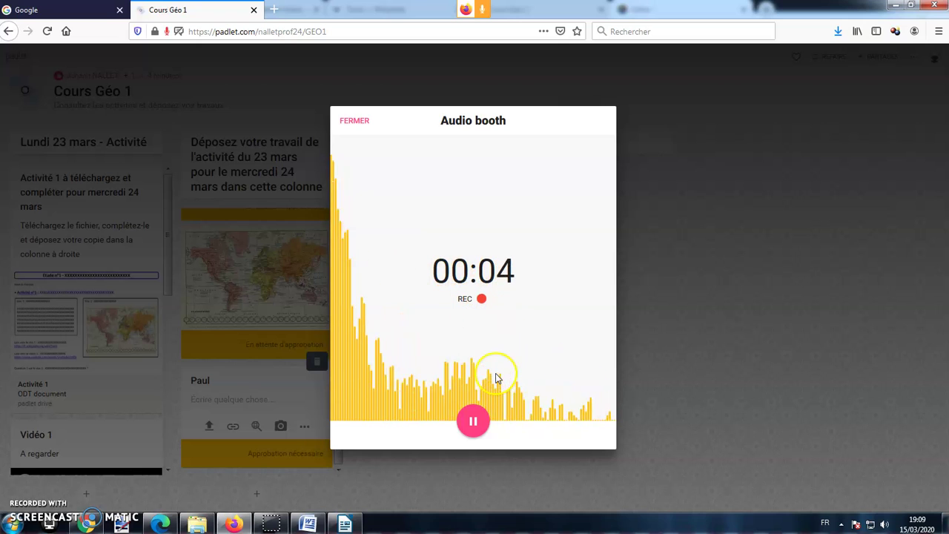
pyautogui.click(474, 421)
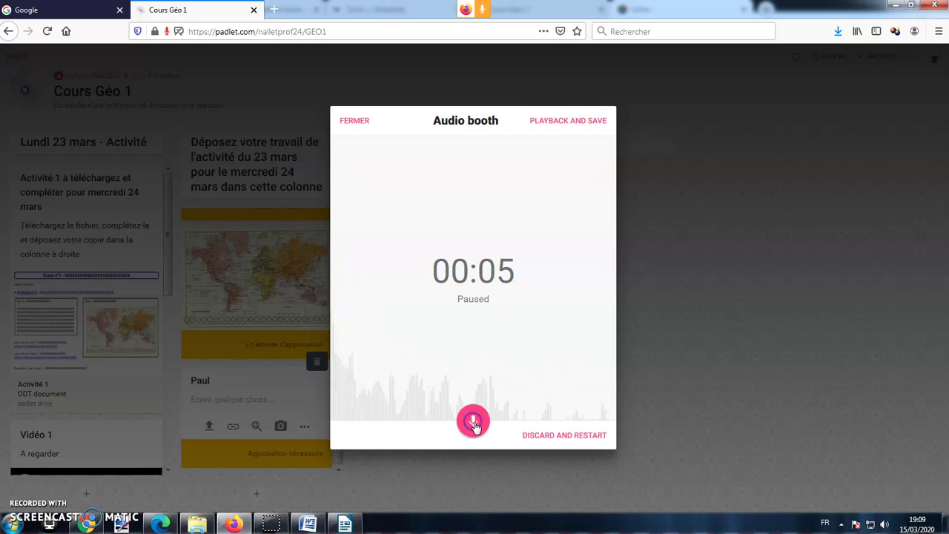
# - Play back the paused voice recording to check it, and return to the audio booth without saving
pyautogui.click(559, 122)
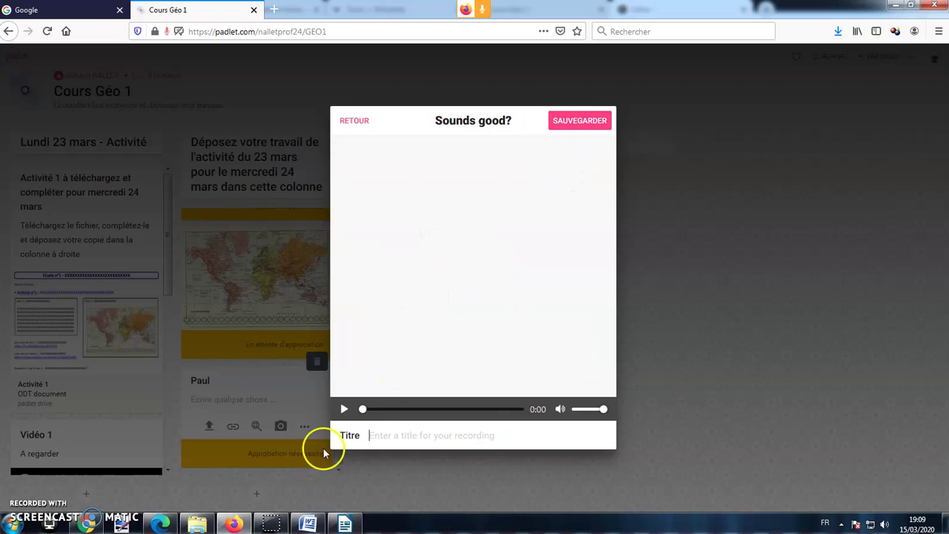
pyautogui.click(343, 409)
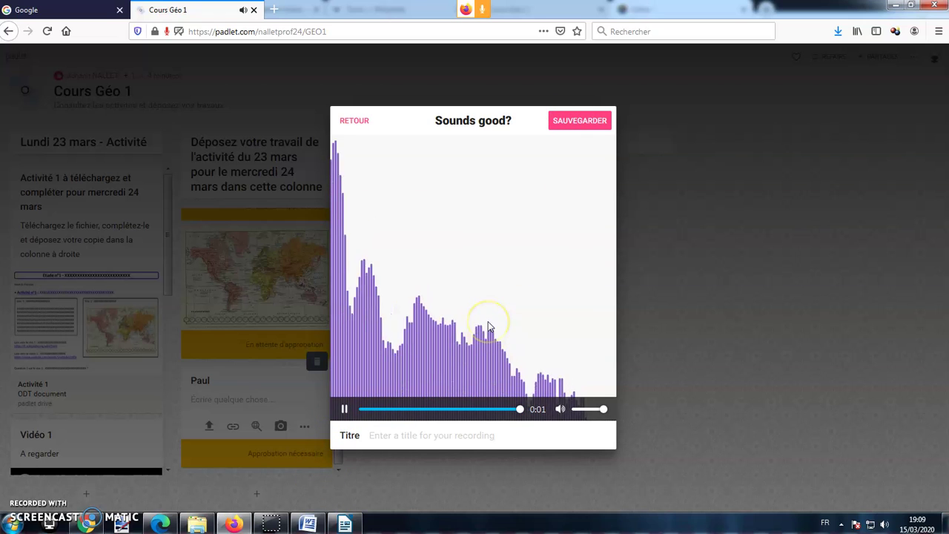
pyautogui.click(345, 409)
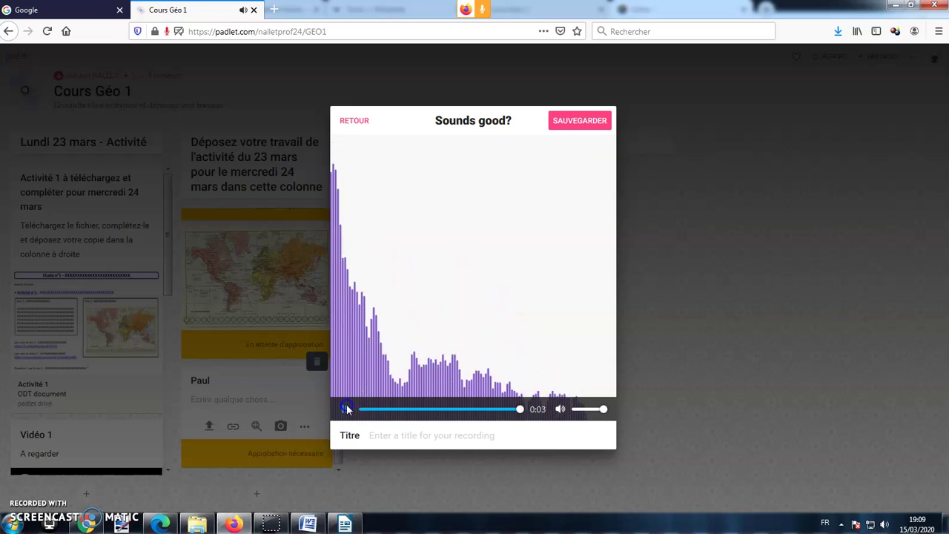
pyautogui.click(354, 123)
# - Resume the voice recording and pause it at about 9 seconds, keeping the audio booth open
pyautogui.click(478, 423)
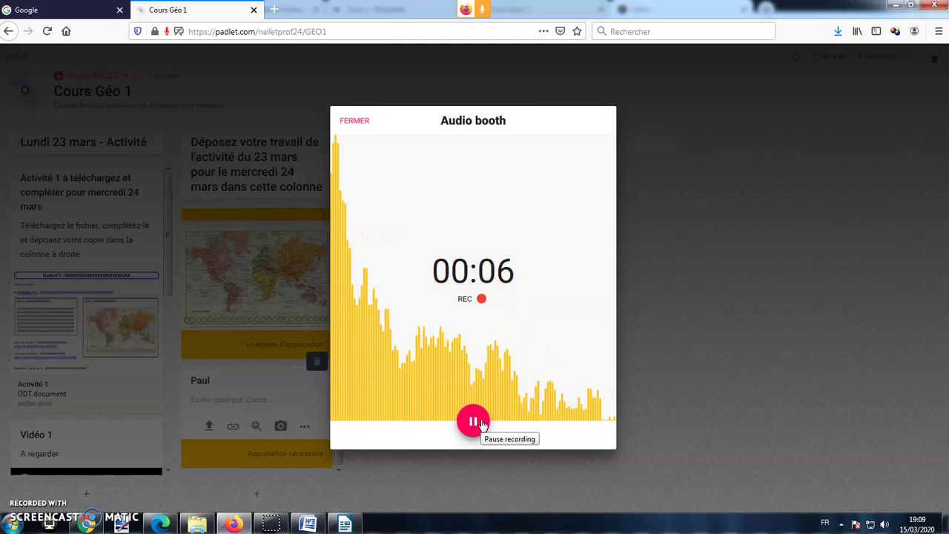
pyautogui.click(360, 121)
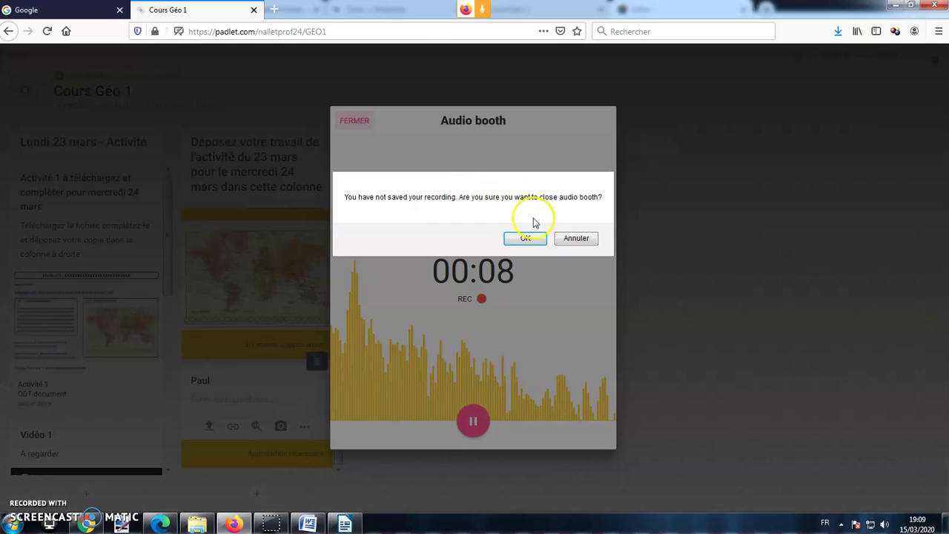
pyautogui.click(567, 239)
pyautogui.click(473, 422)
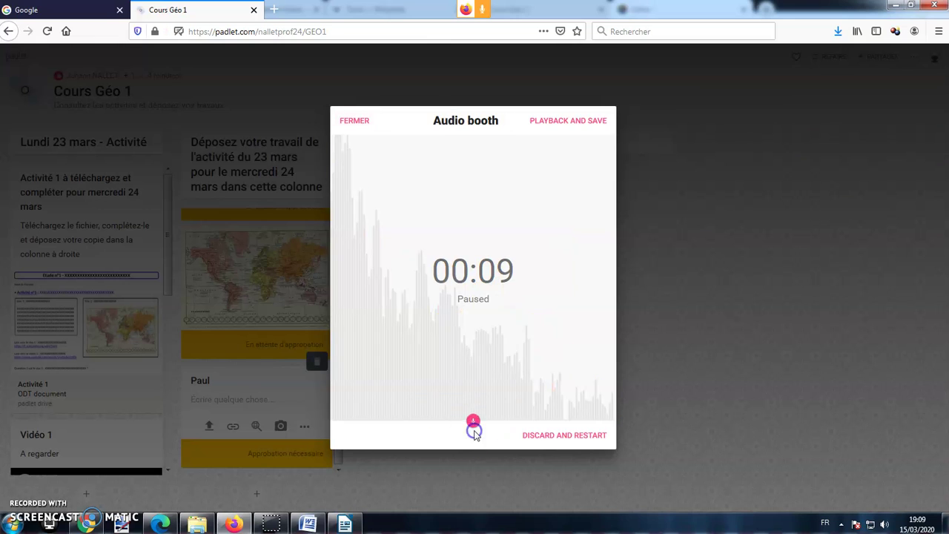
# - Title the recording with the student's first name followed by "dialogue", save it to the post and review the submission column
pyautogui.click(582, 112)
pyautogui.write('Paul dialogue')
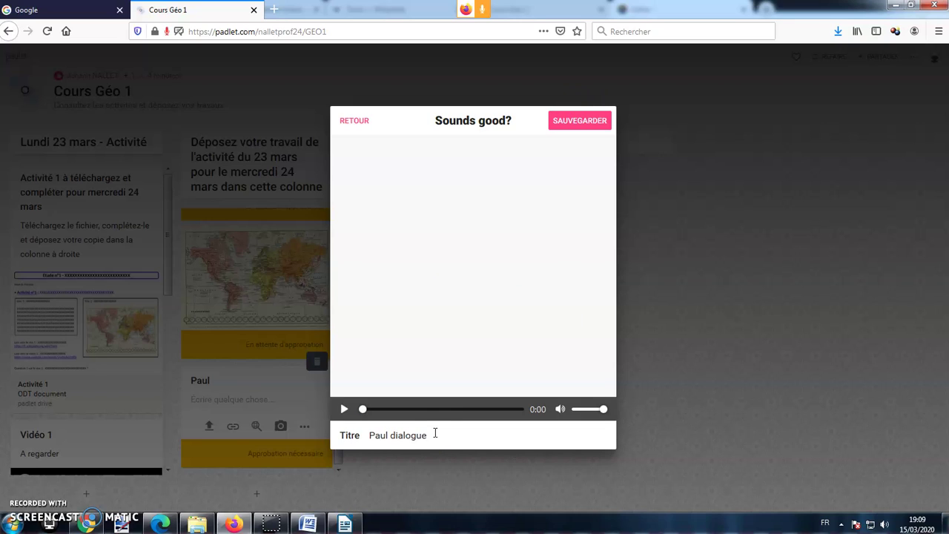
pyautogui.click(560, 122)
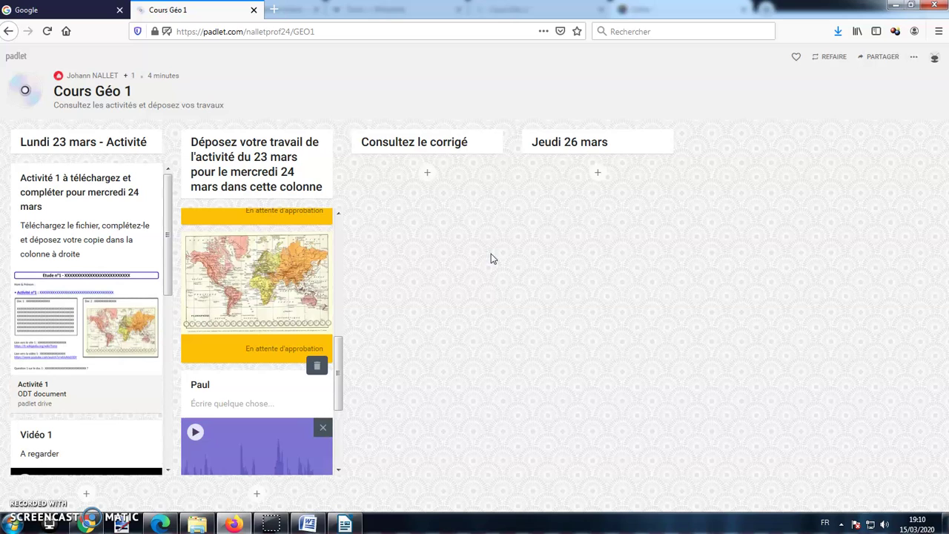
pyautogui.scroll(-3, 313, 388)
pyautogui.scroll(6, 305, 405)
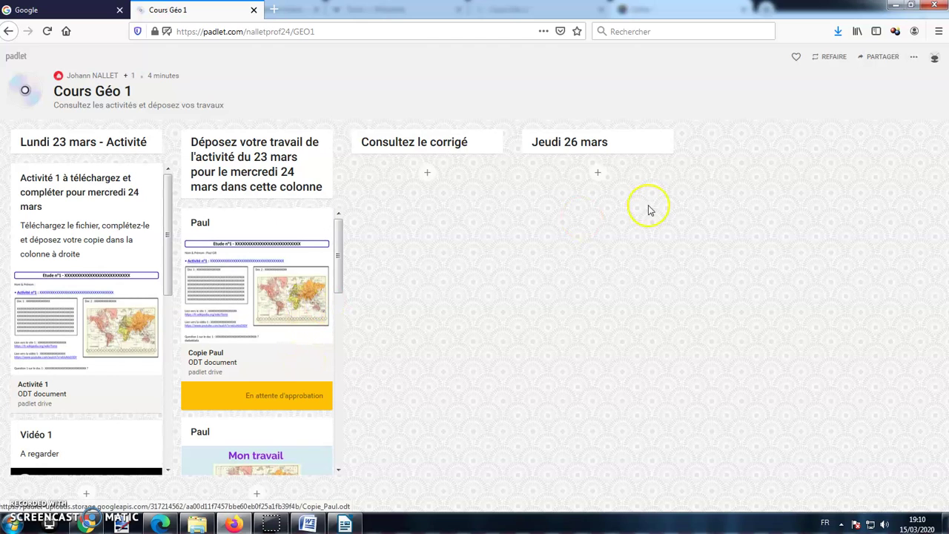
# - Close Firefox, switch to the Word document and copy the Padlet wall link
pyautogui.click(931, 10)
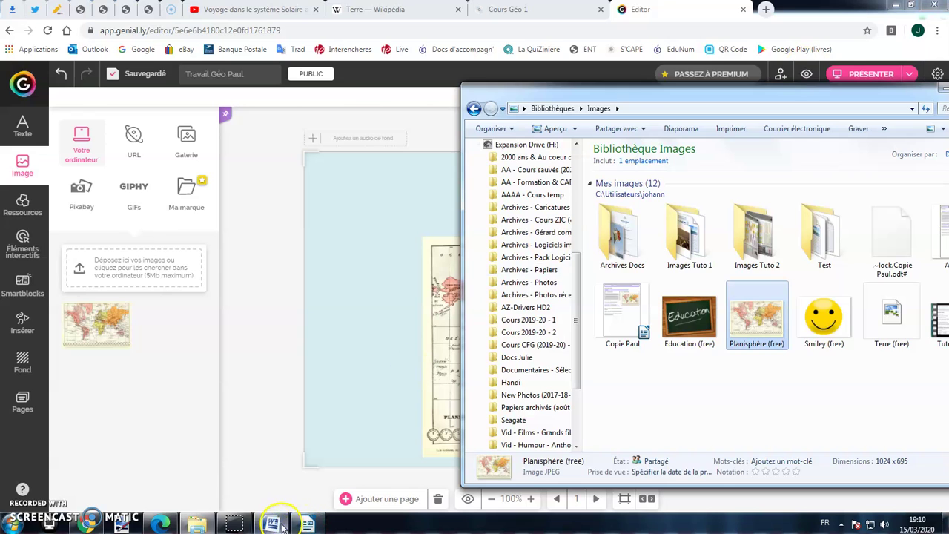
pyautogui.click(271, 524)
pyautogui.click(487, 327)
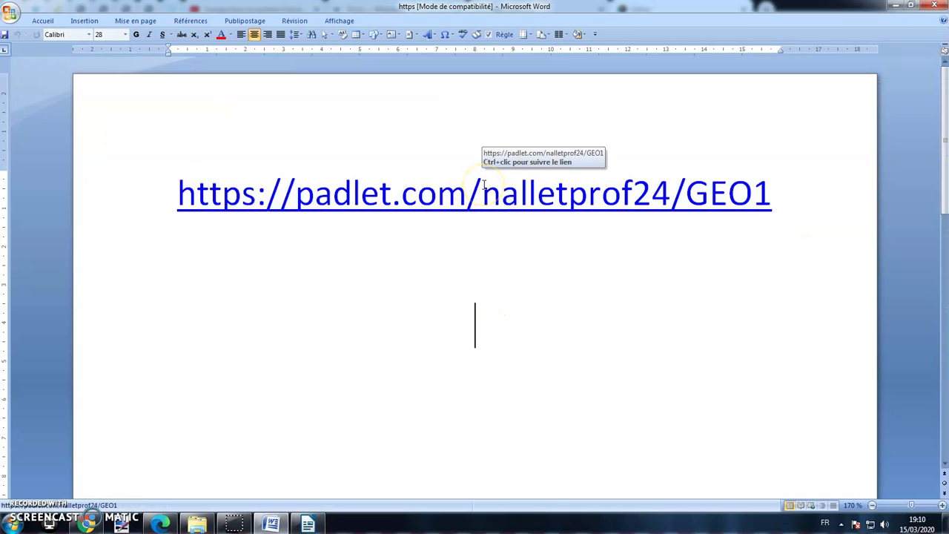
pyautogui.click(554, 186)
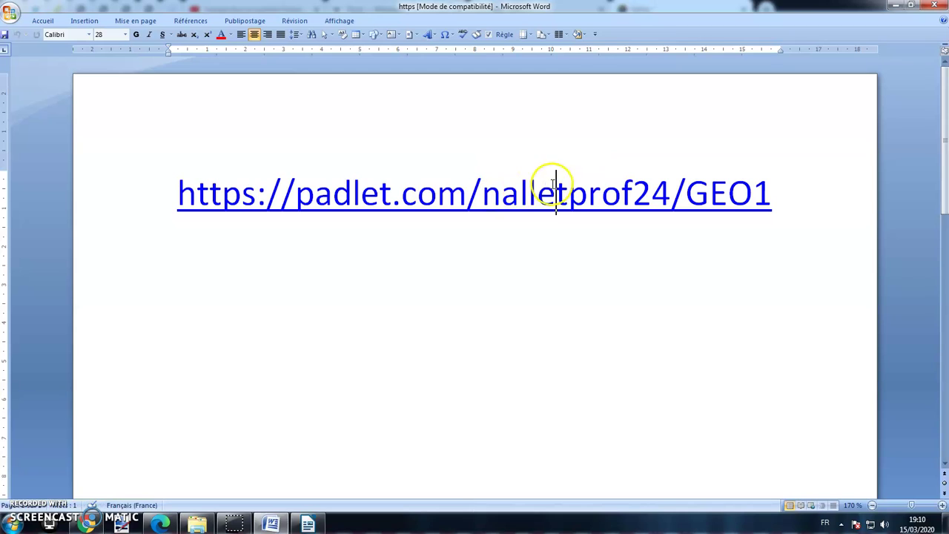
pyautogui.click(148, 182)
pyautogui.rightClick(288, 193)
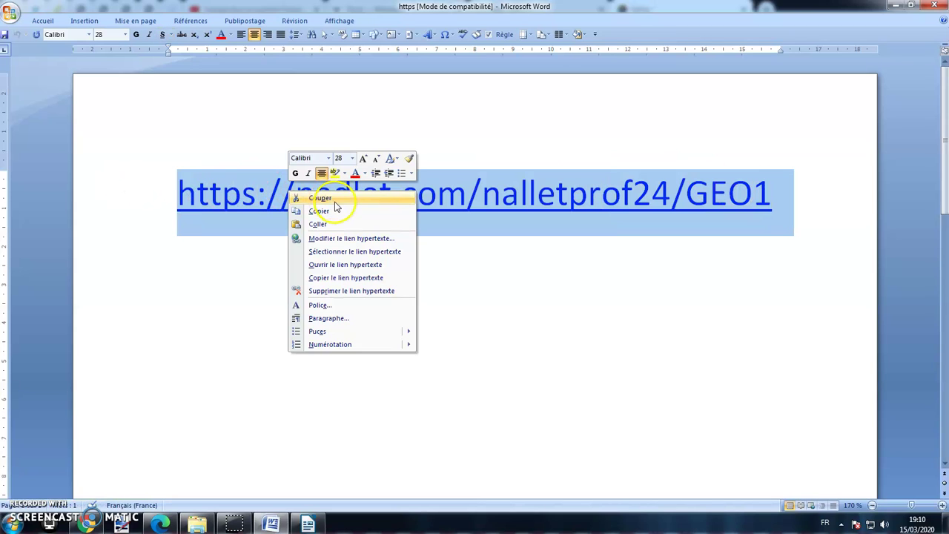